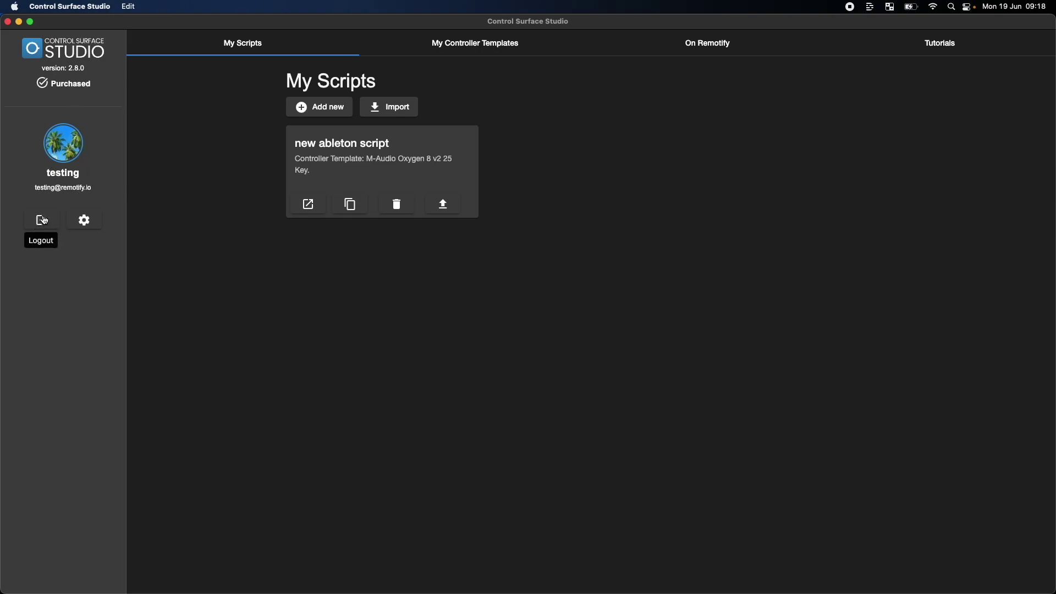
Edit the Ableton Live application location path in the app settings
left_click(85, 221)
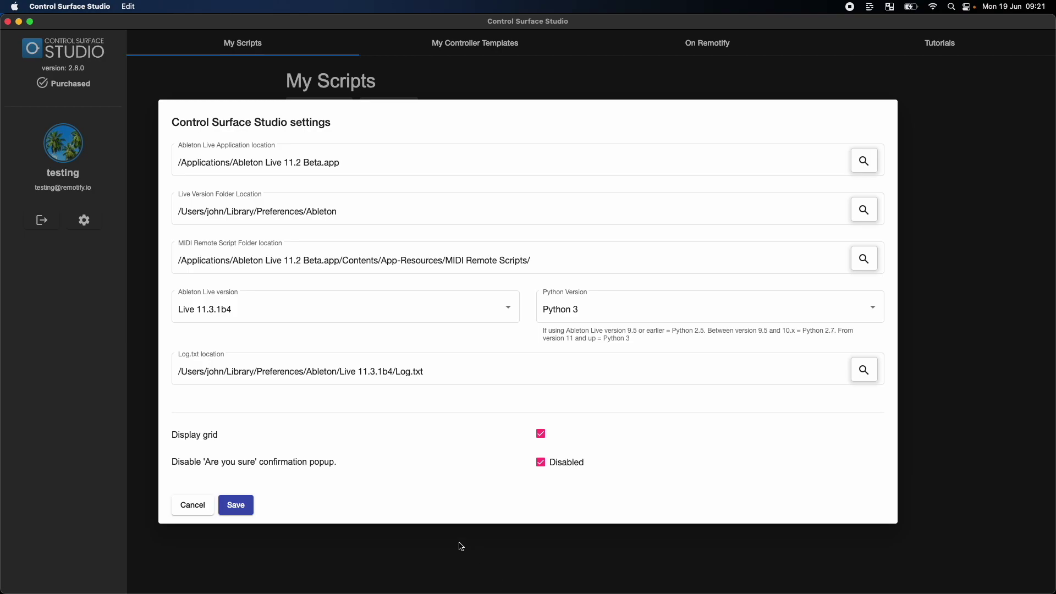
left_click(263, 162)
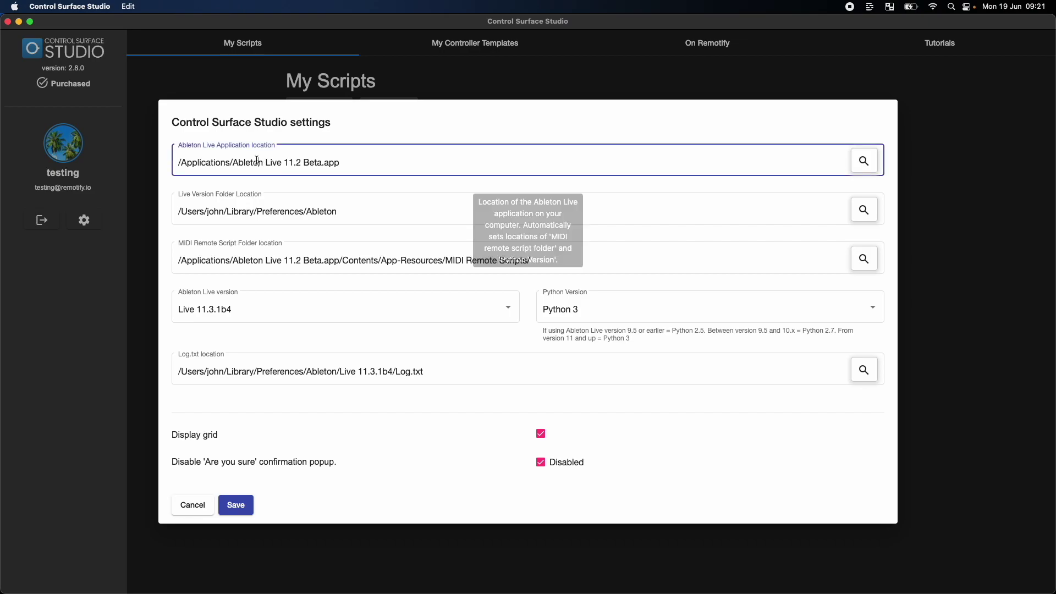
type("eeee")
key("BackSpace")
key("BackSpace")
key("BackSpace")
key("BackSpace")
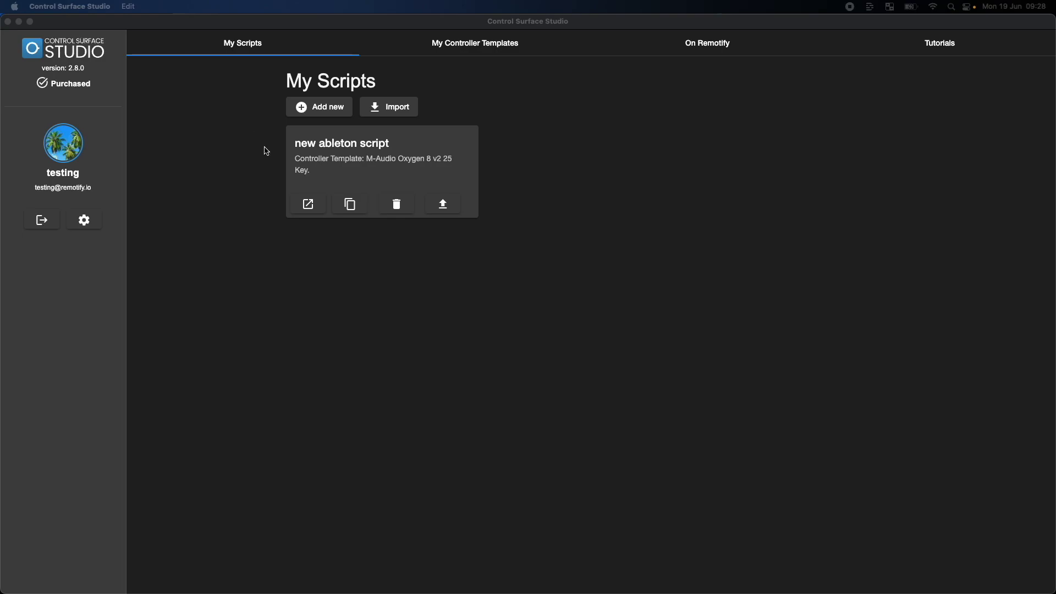
Browse My Controller Templates and Remotify's controller templates, then show the Tutorials list
left_click(465, 47)
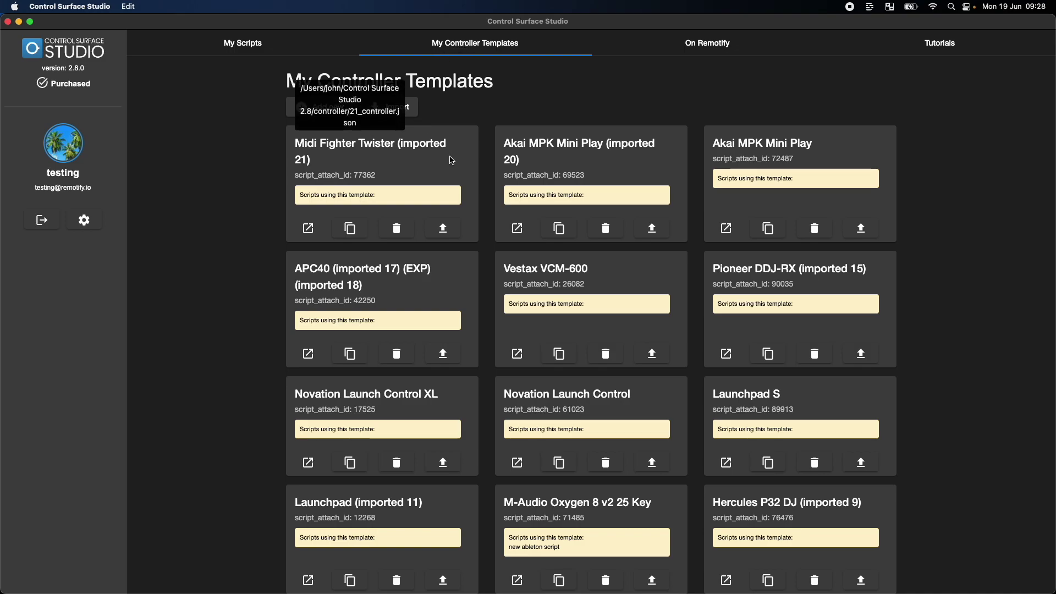
left_click(710, 48)
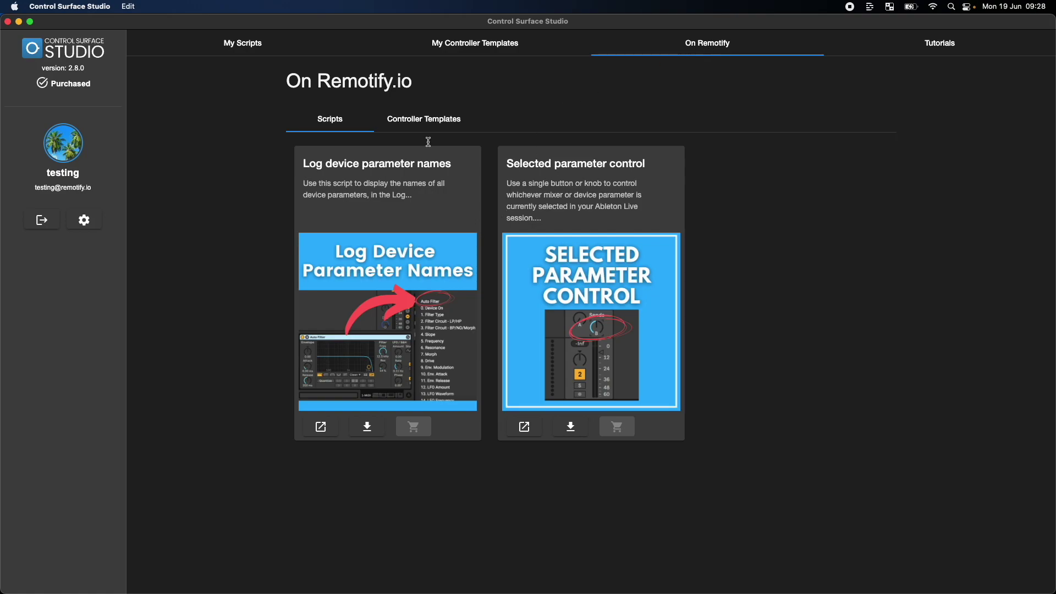
left_click(421, 122)
scroll(489, 327, "down", 8)
scroll(493, 328, "down", 5)
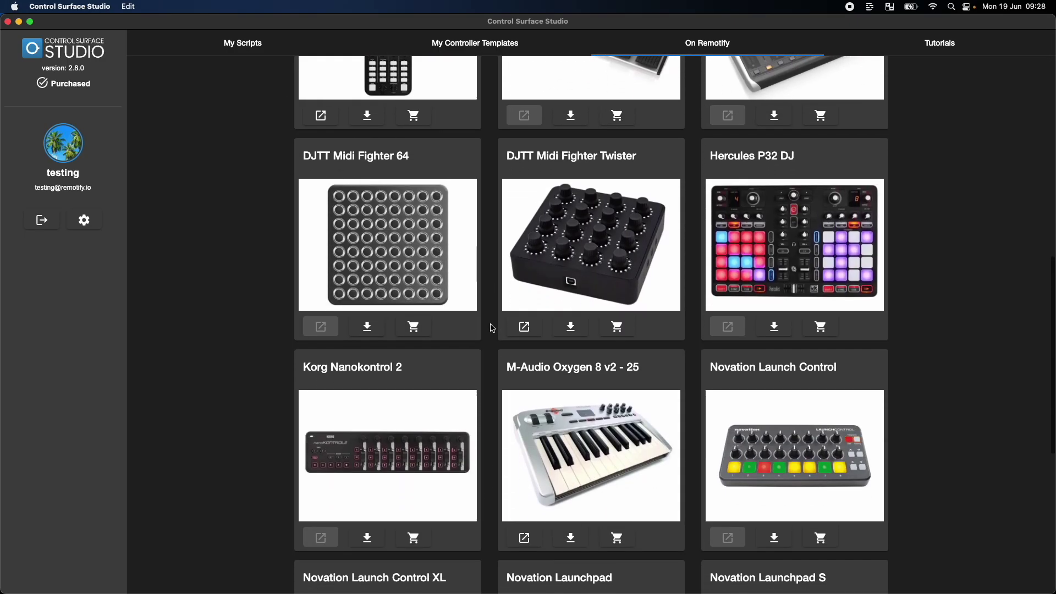
scroll(793, 280, "up", 3)
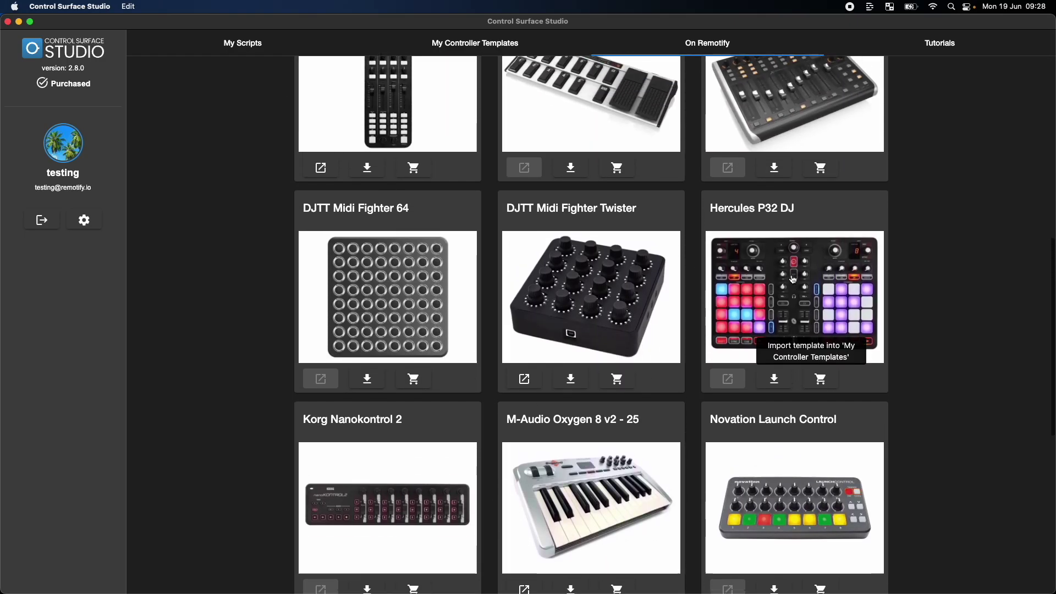
left_click(934, 46)
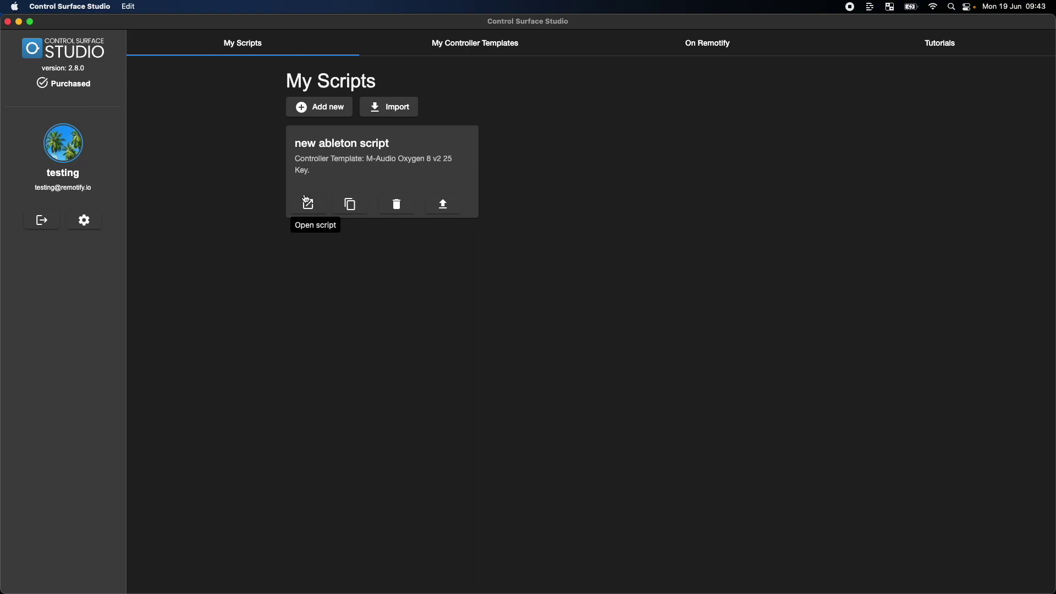
left_click(461, 45)
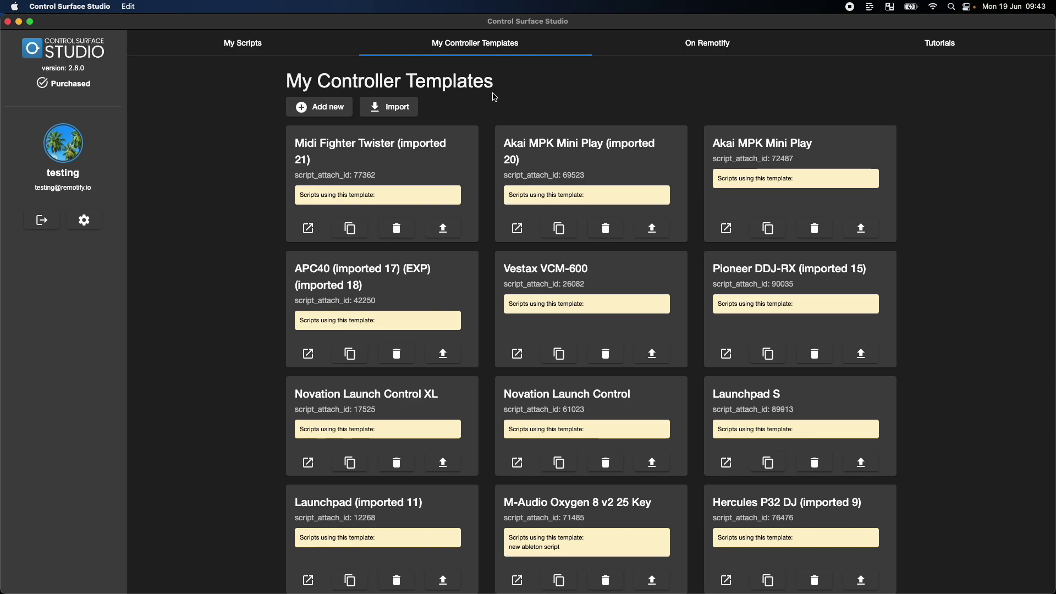
scroll(488, 101, "down", 1)
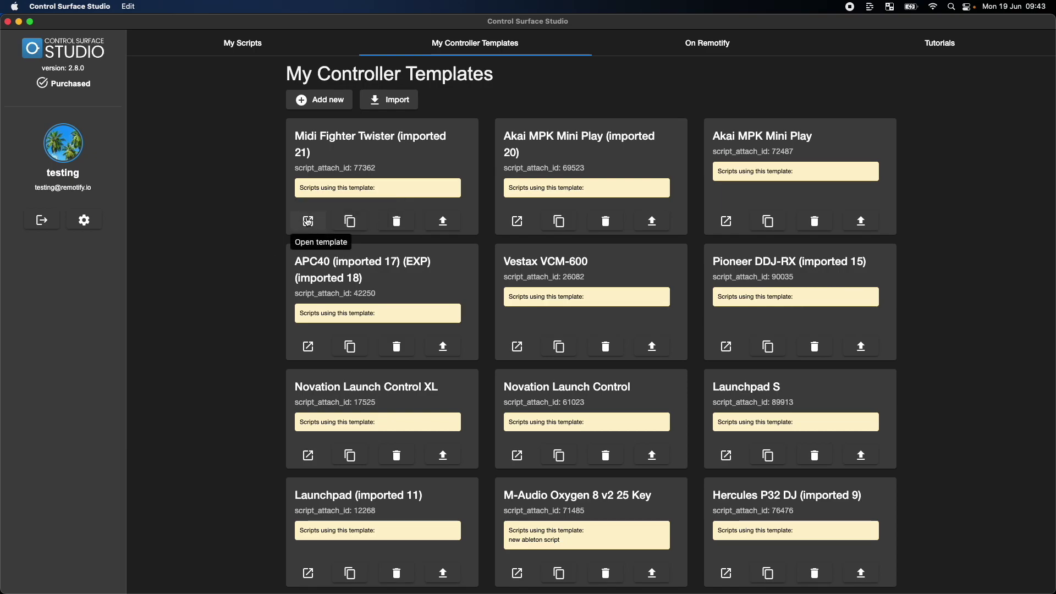
scroll(549, 325, "down", 2)
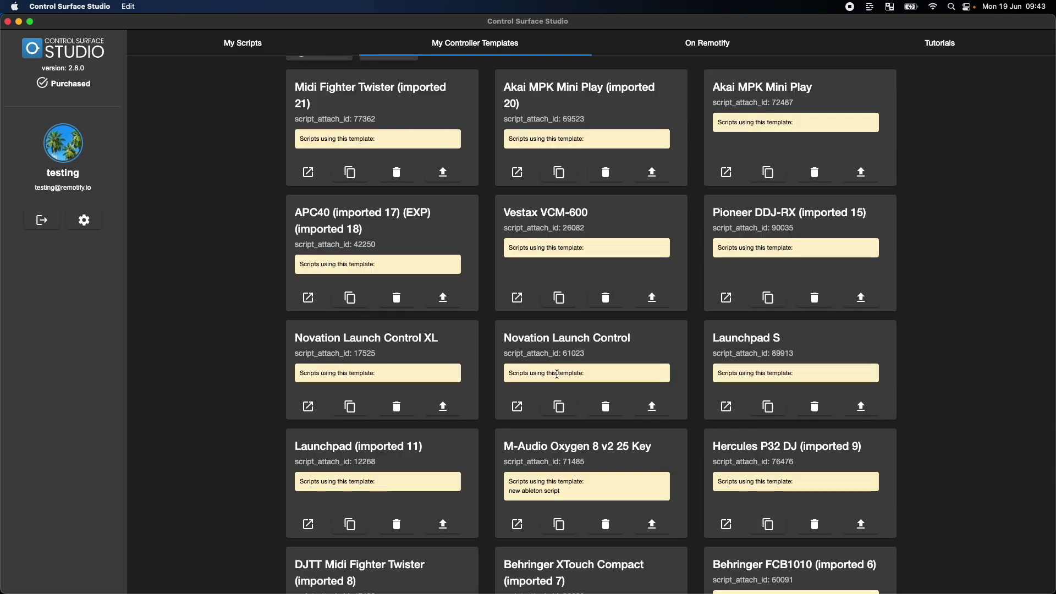
scroll(550, 404, "down", 1)
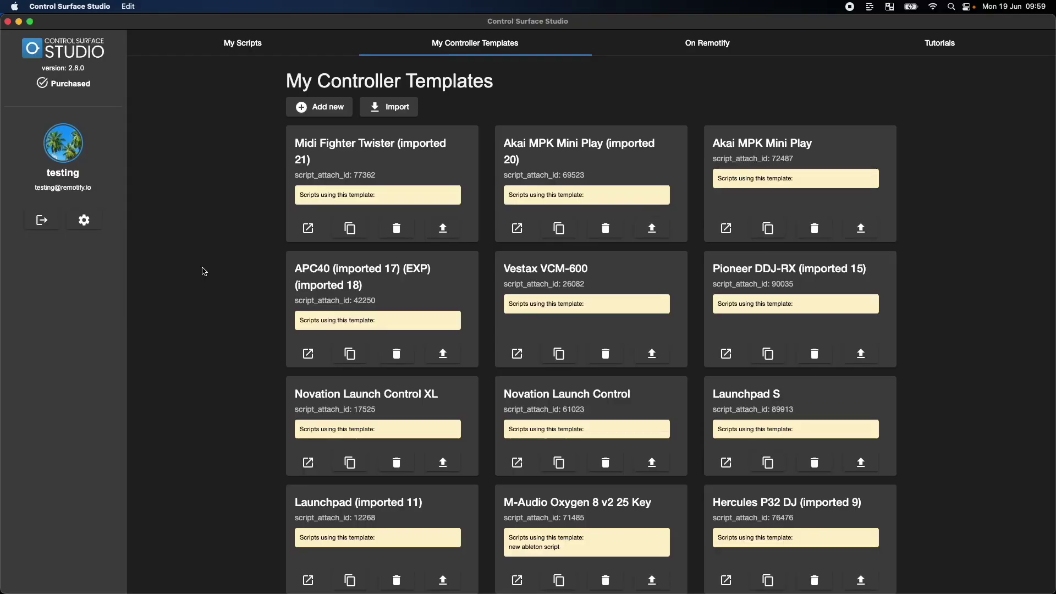
left_click(254, 49)
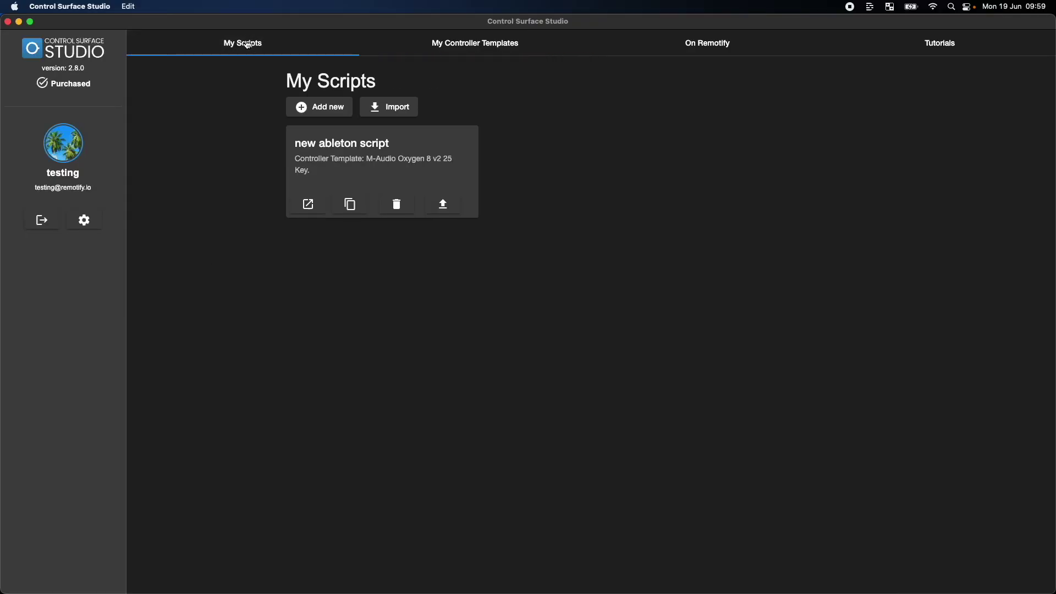
left_click(312, 212)
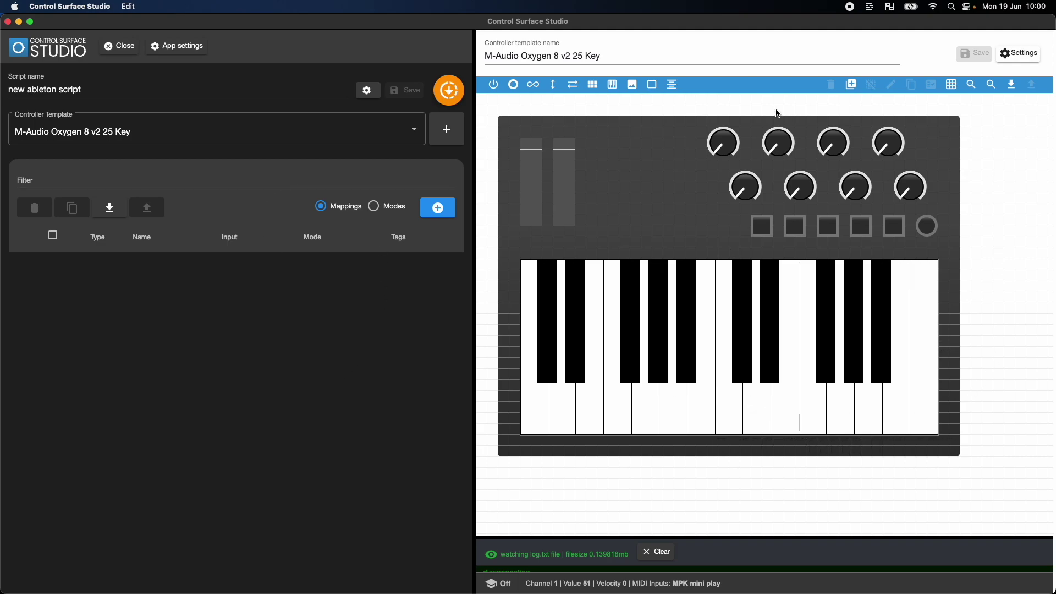
left_click_drag(752, 539, 794, 342)
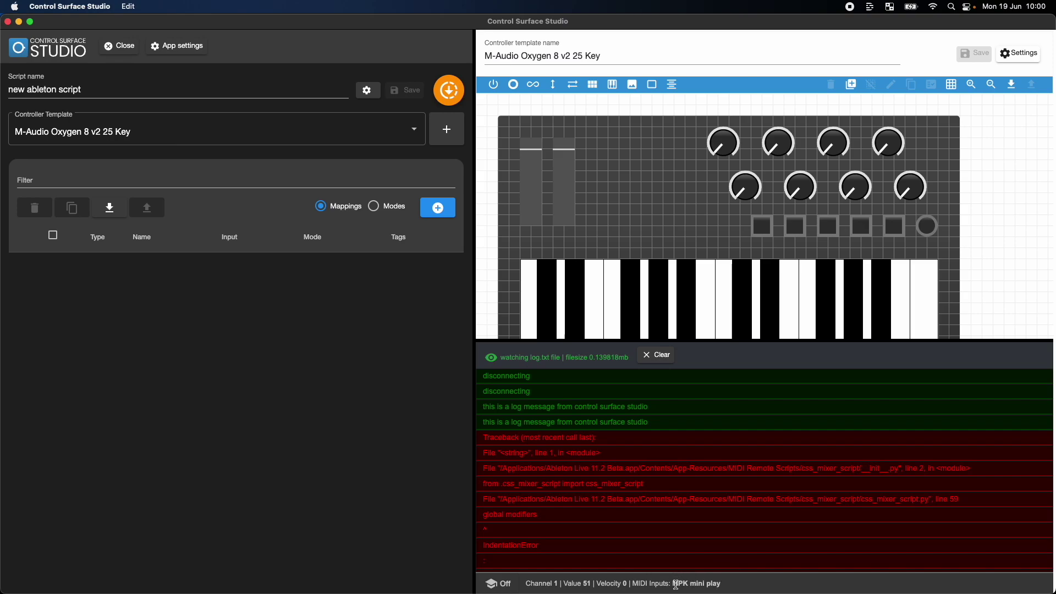
left_click_drag(672, 583, 737, 584)
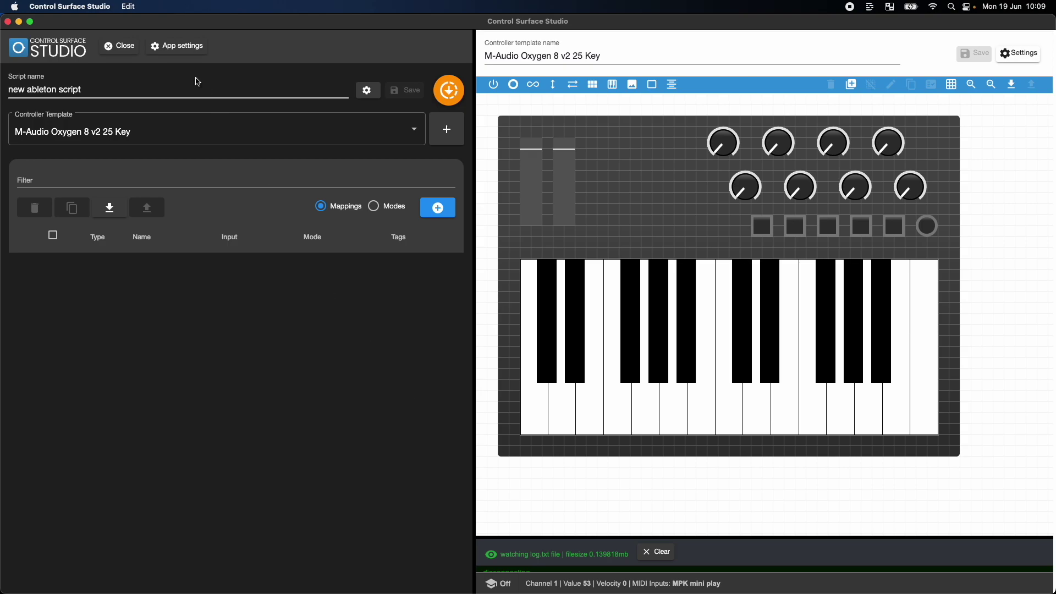
Reopen the new ableton script and dismiss the app settings from inside the editor unchanged
left_click(127, 47)
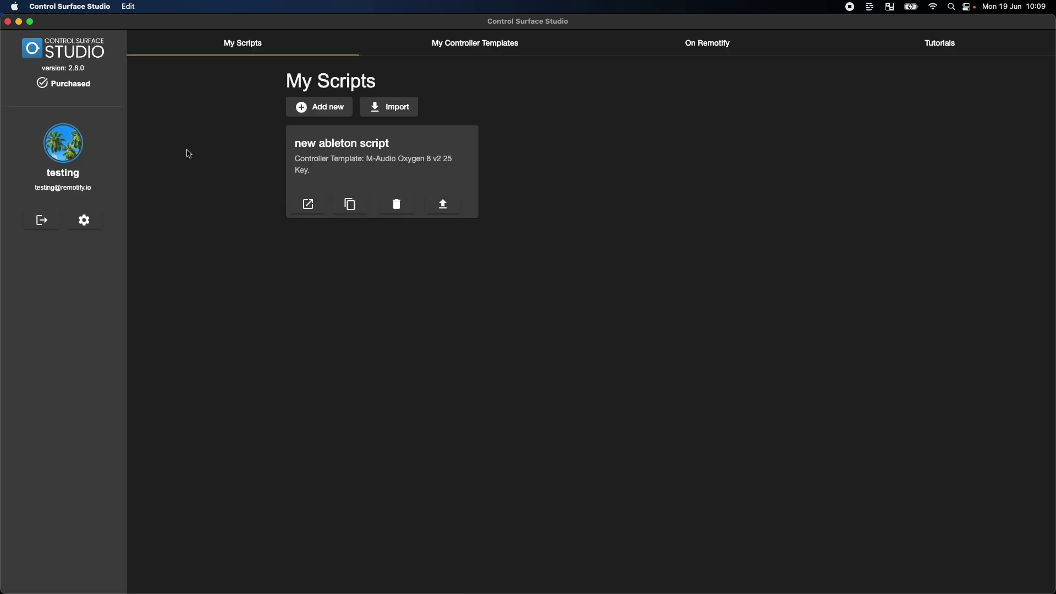
left_click(306, 202)
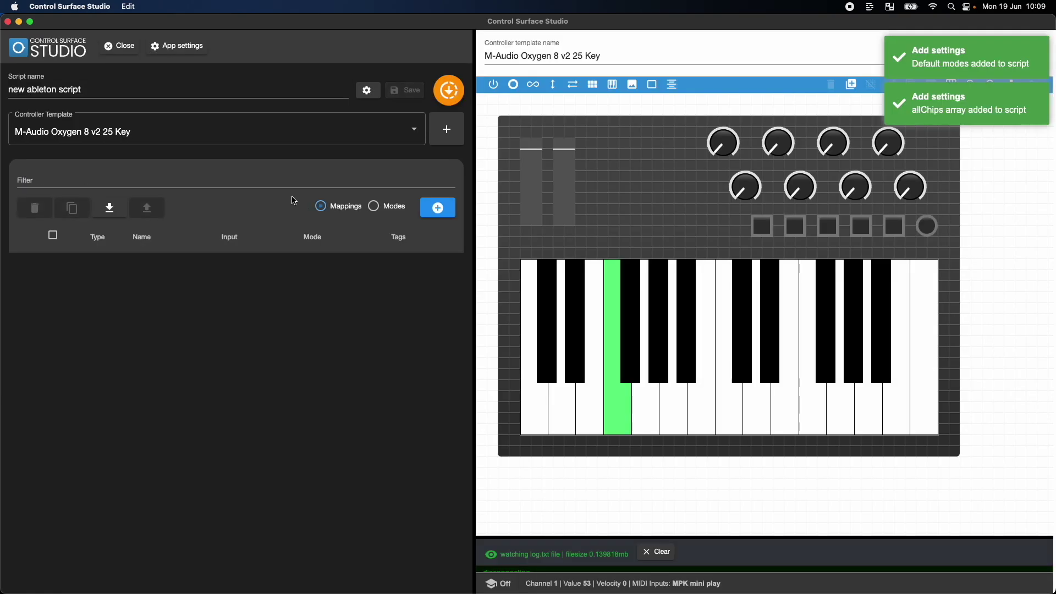
left_click(178, 49)
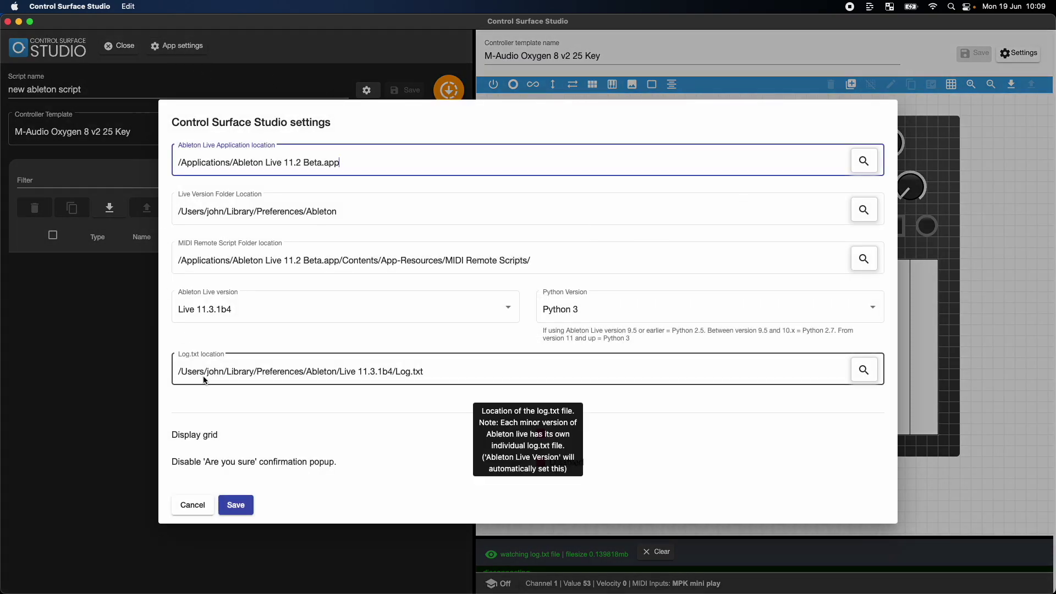
left_click(197, 510)
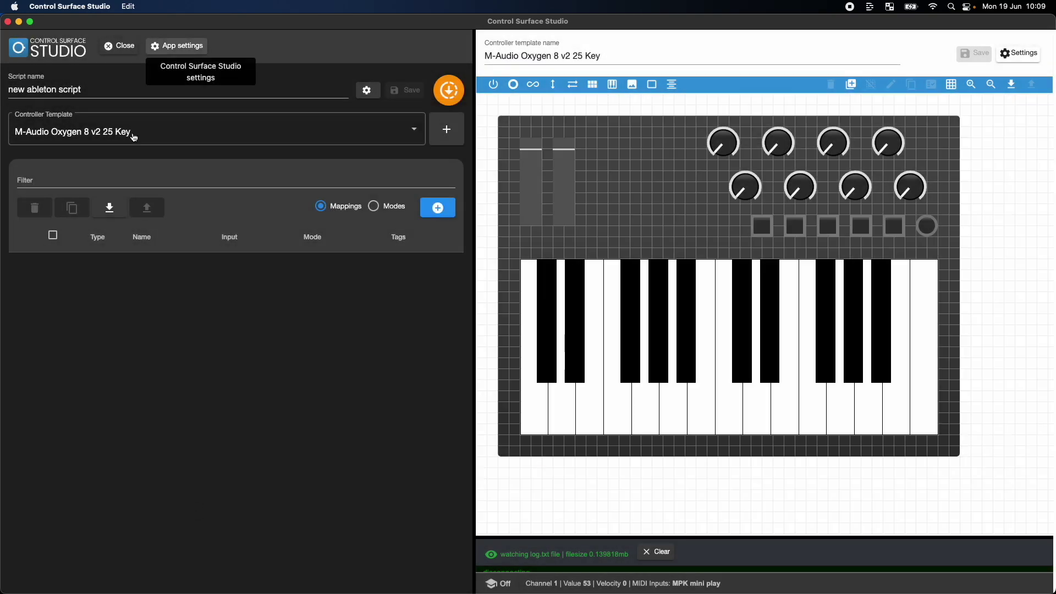
From the scripts page, cancel out of CSS settings and reopen the new ableton script
left_click(120, 46)
left_click(84, 220)
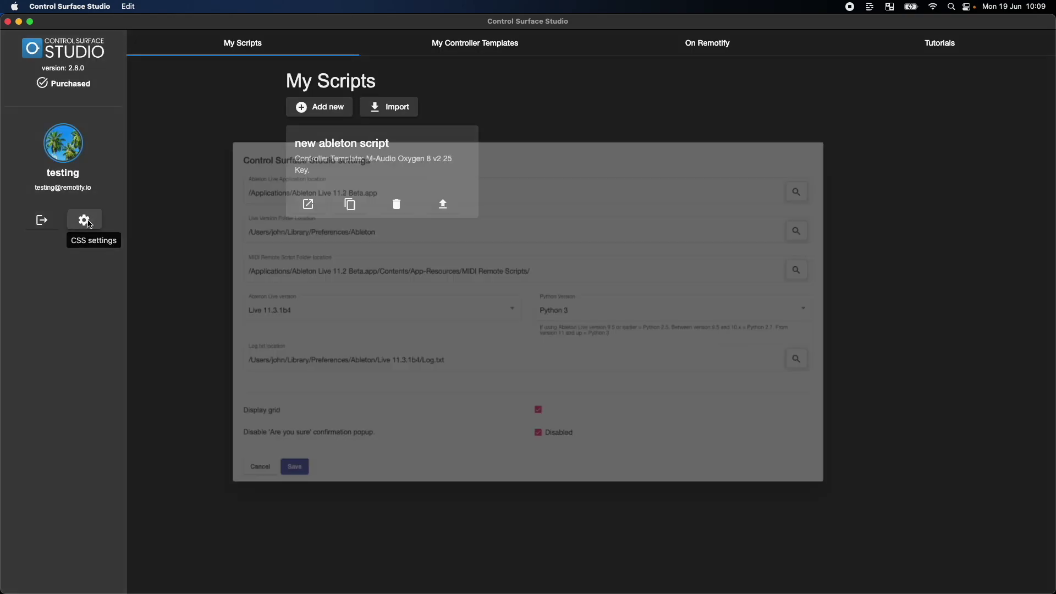
left_click(193, 504)
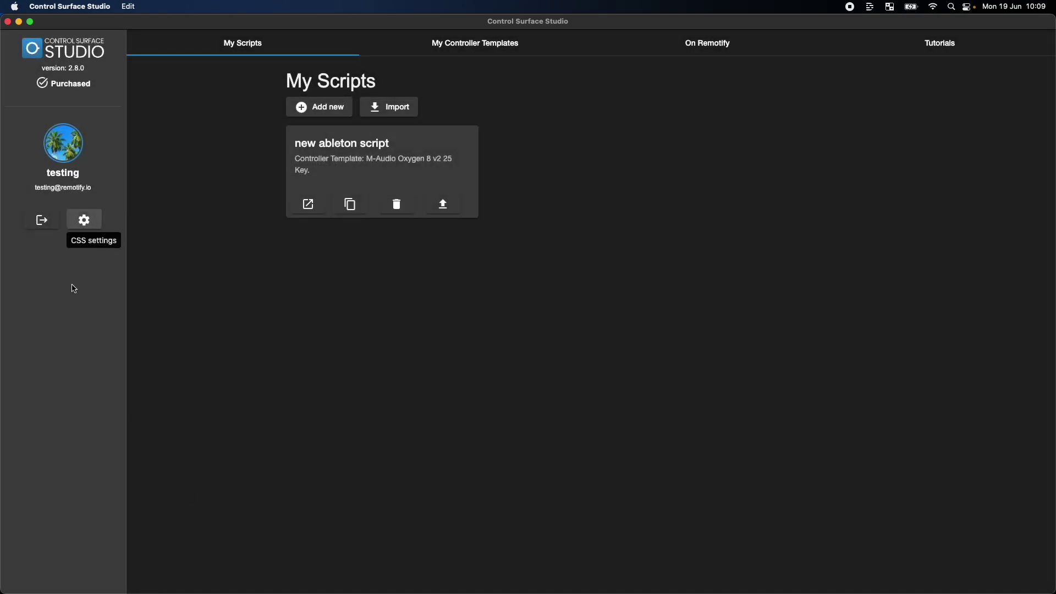
left_click(308, 206)
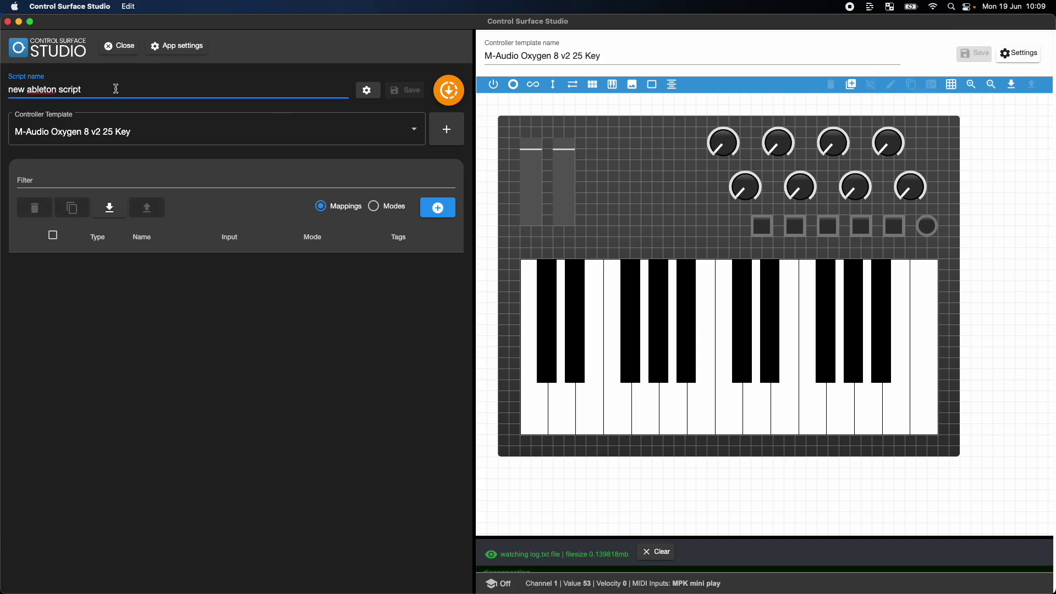
left_click(368, 91)
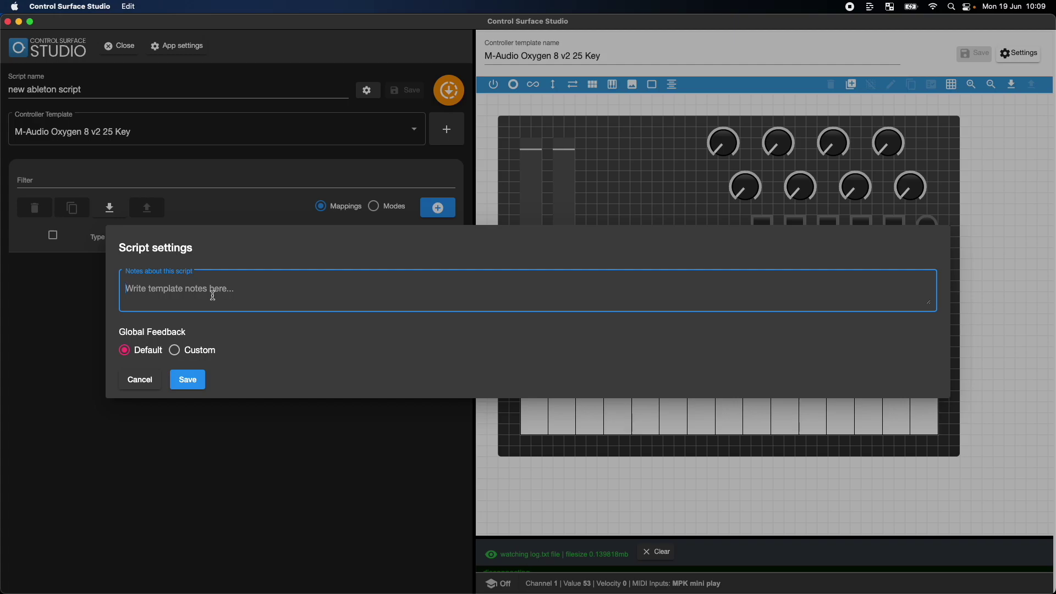
left_click(175, 350)
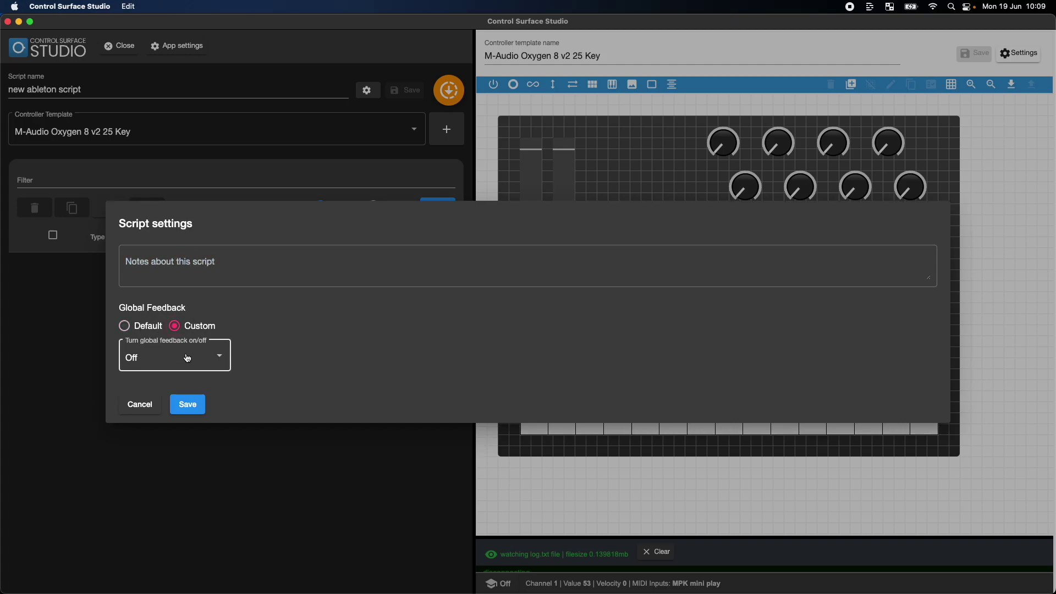
left_click(142, 326)
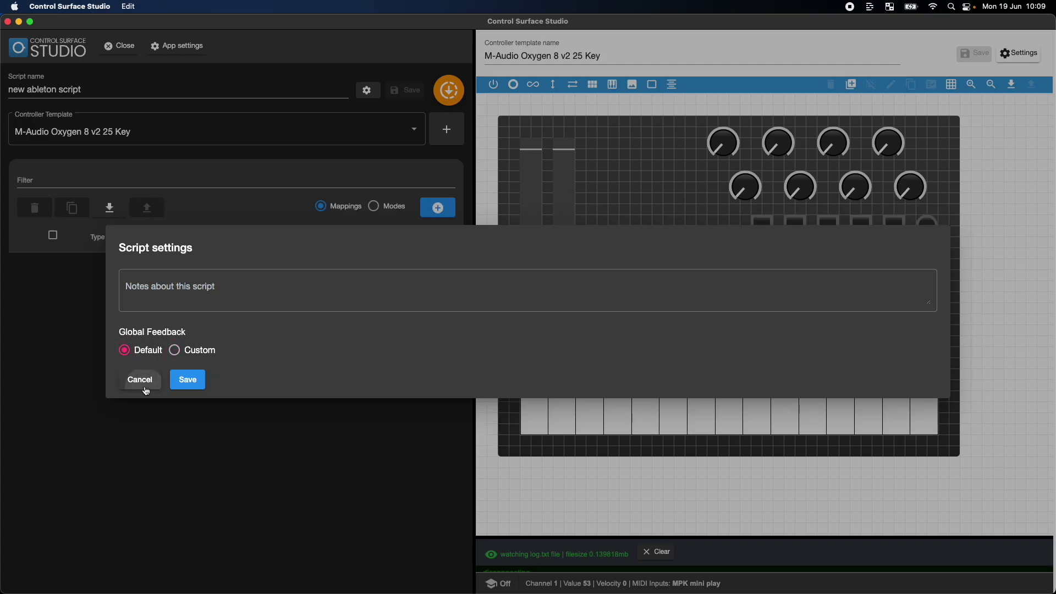
left_click(140, 379)
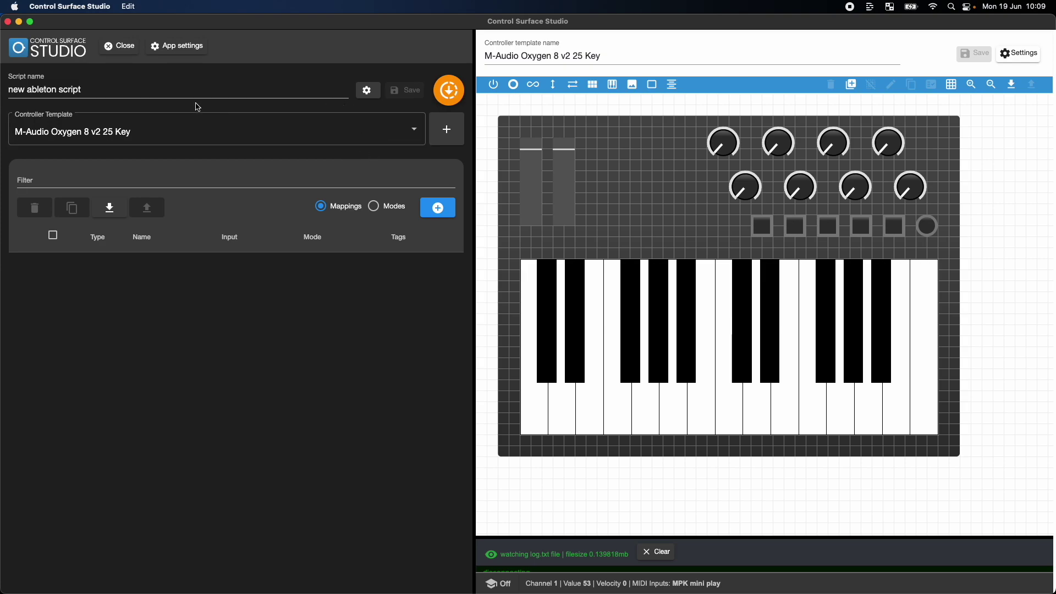
left_click(173, 93)
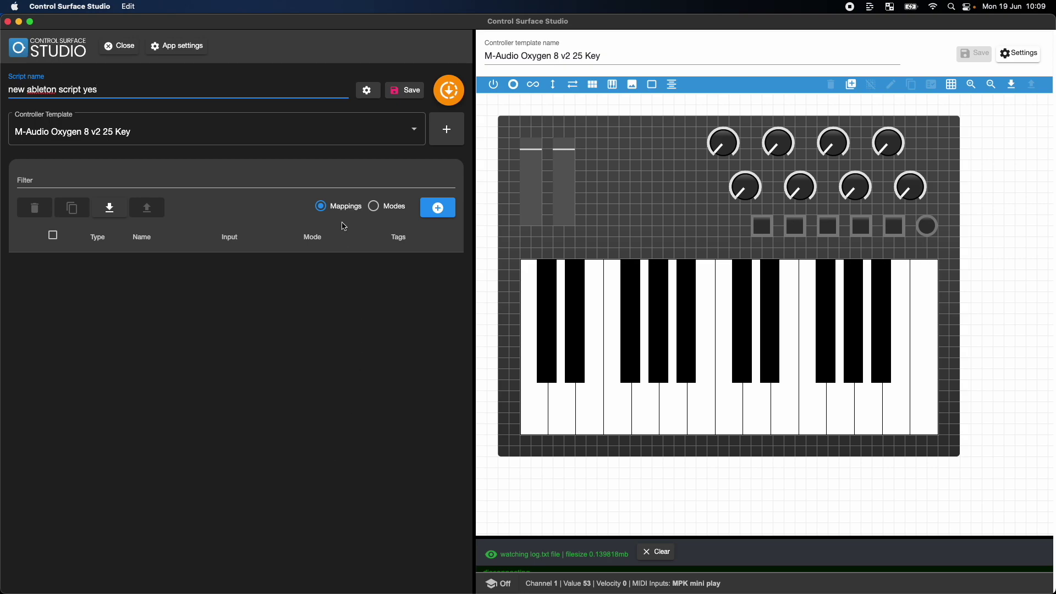
Save the script to 1_script.json and trim its name to 'new ableton script y'
left_click(411, 95)
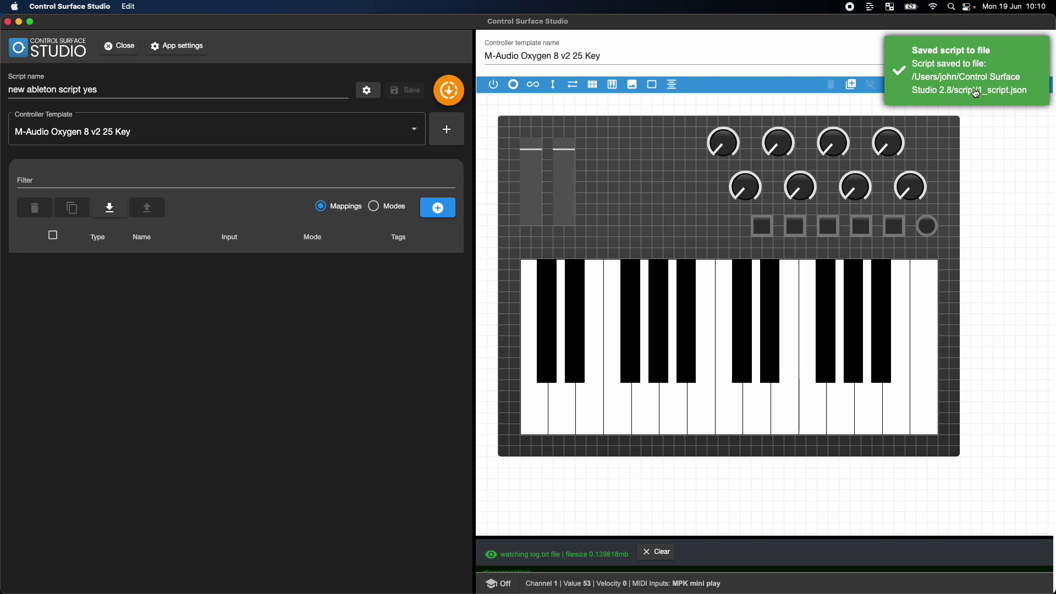
left_click(158, 88)
key("BackSpace")
key("BackSpace")
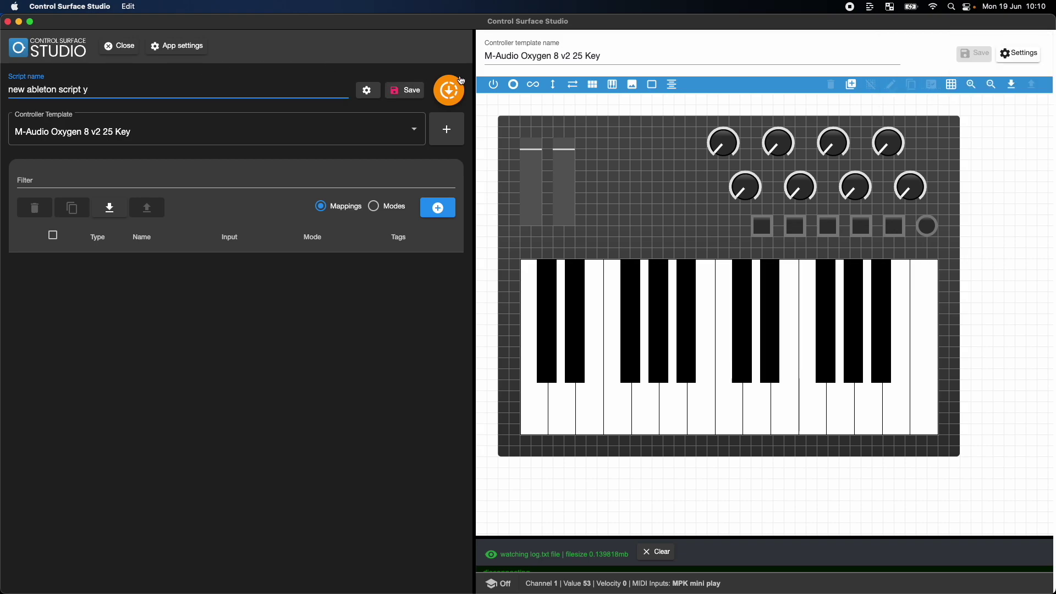
Cancel closing the editor and save 'new ableton script y' to 1_script.json again
left_click(124, 47)
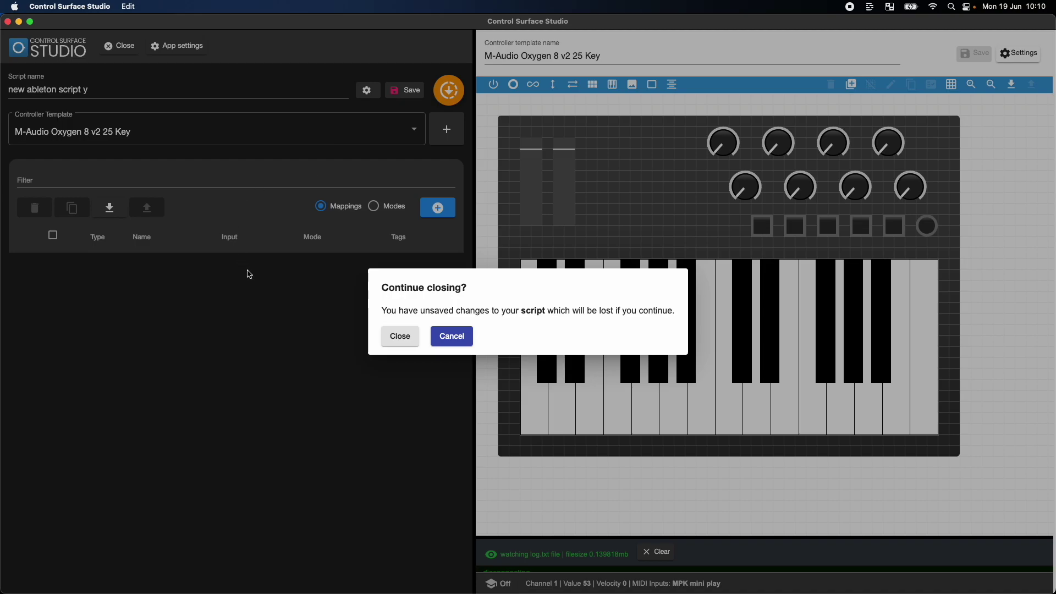
left_click(452, 337)
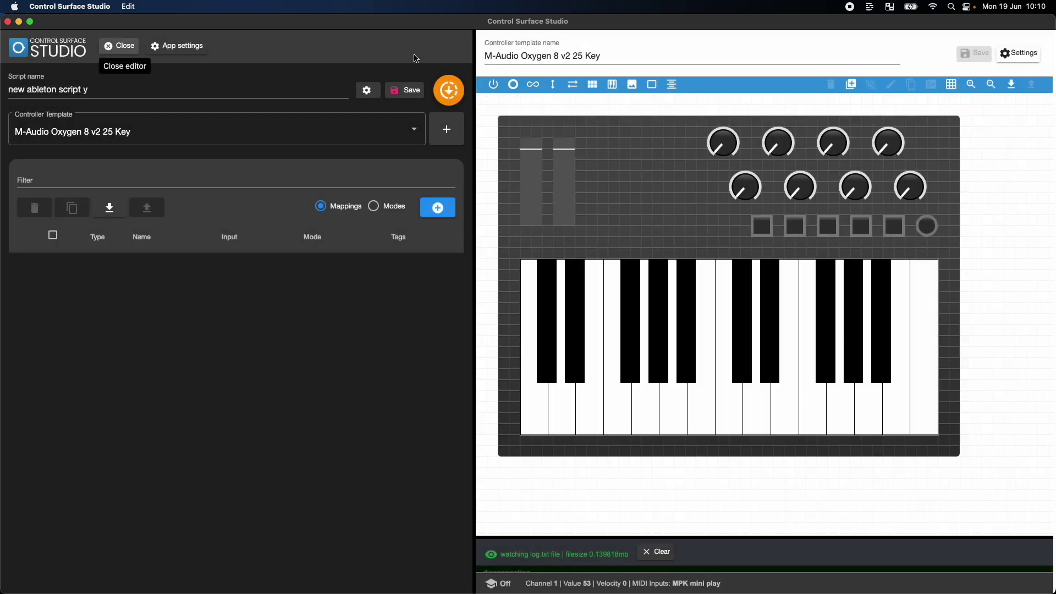
left_click(407, 91)
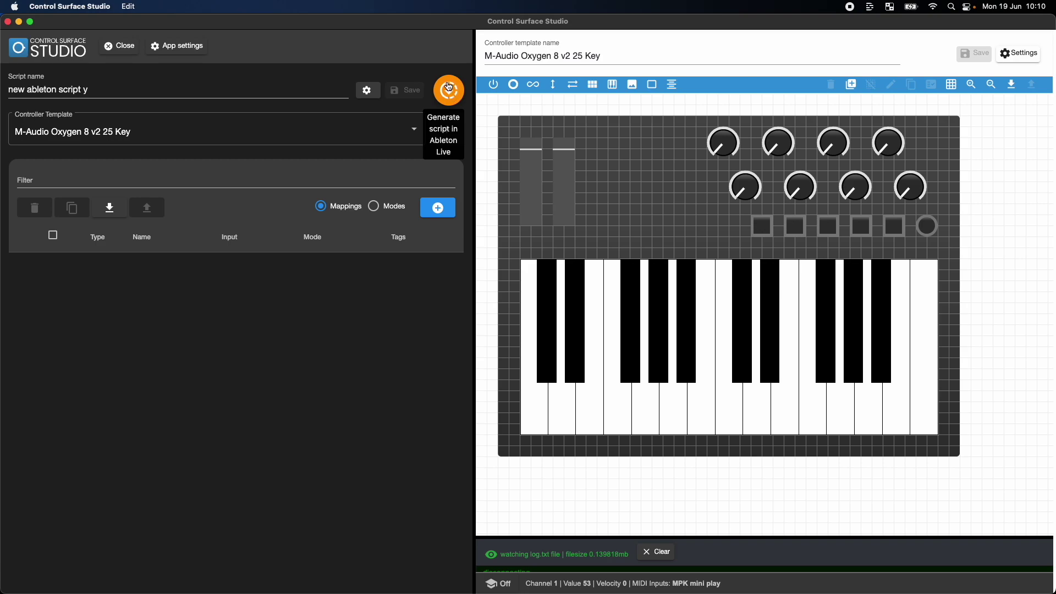
Generate the script into Ableton Live's MIDI Remote Scripts folder as css_new_ableton_script_y
left_click(449, 88)
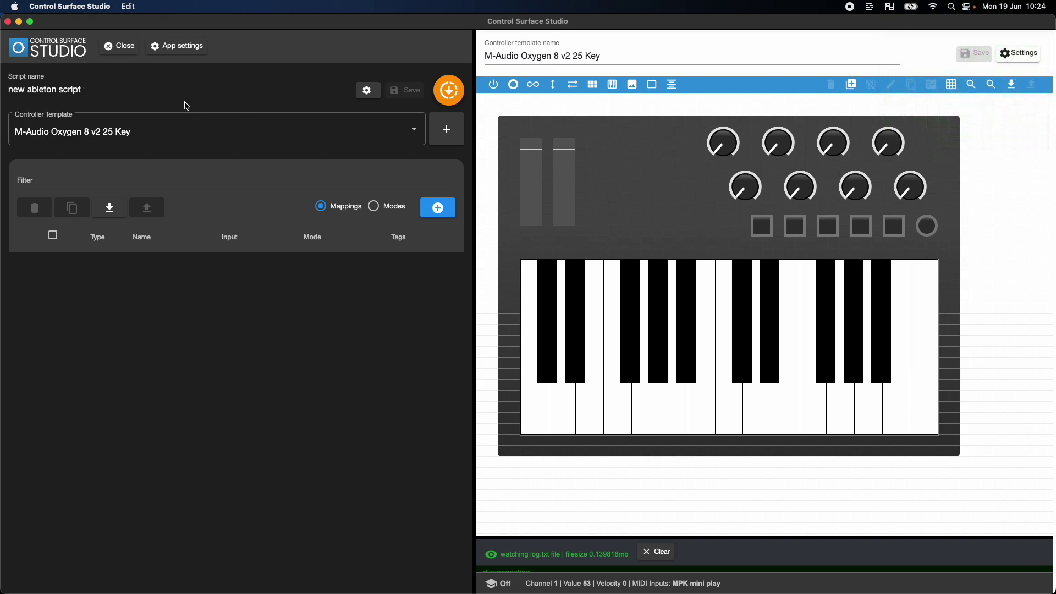
left_click(264, 129)
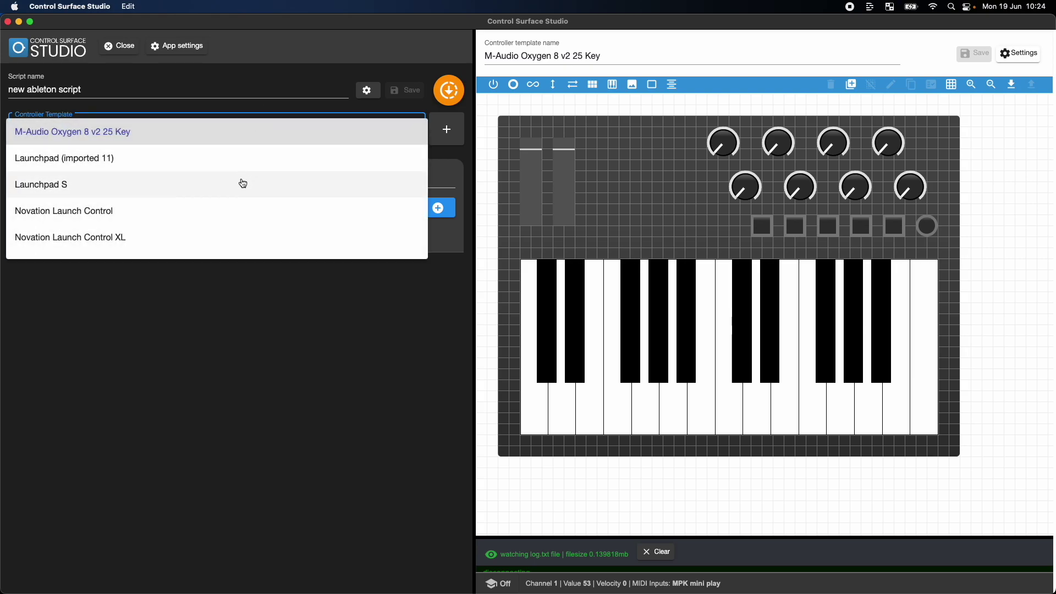
left_click(242, 383)
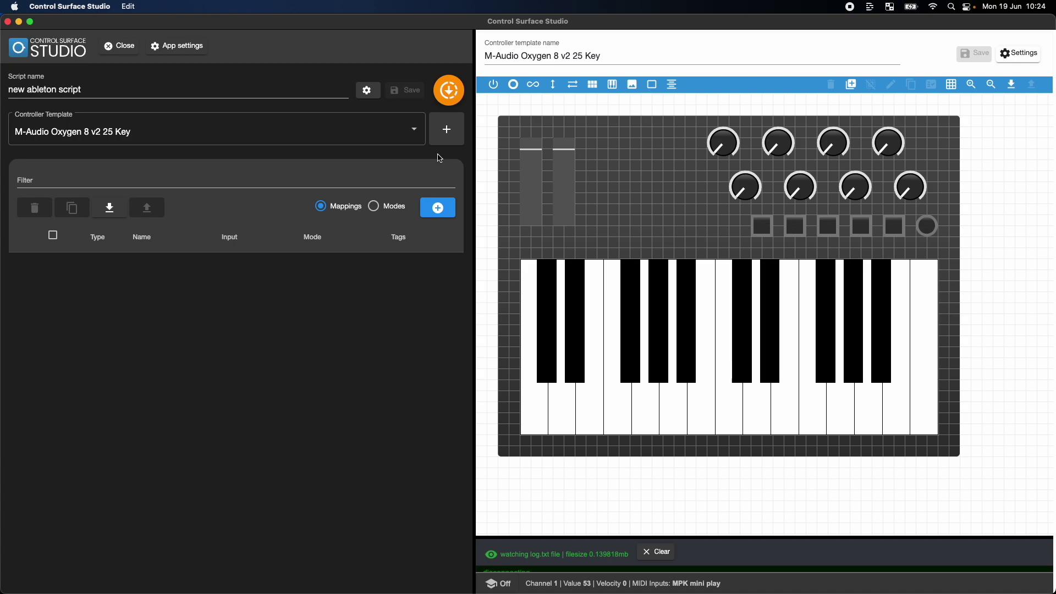
left_click(375, 207)
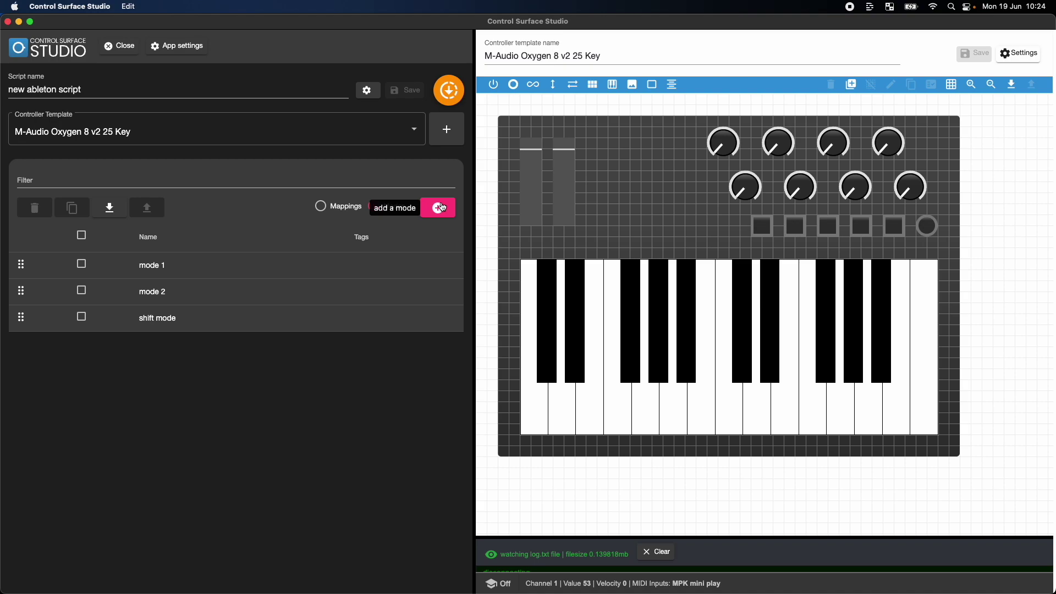
left_click(327, 209)
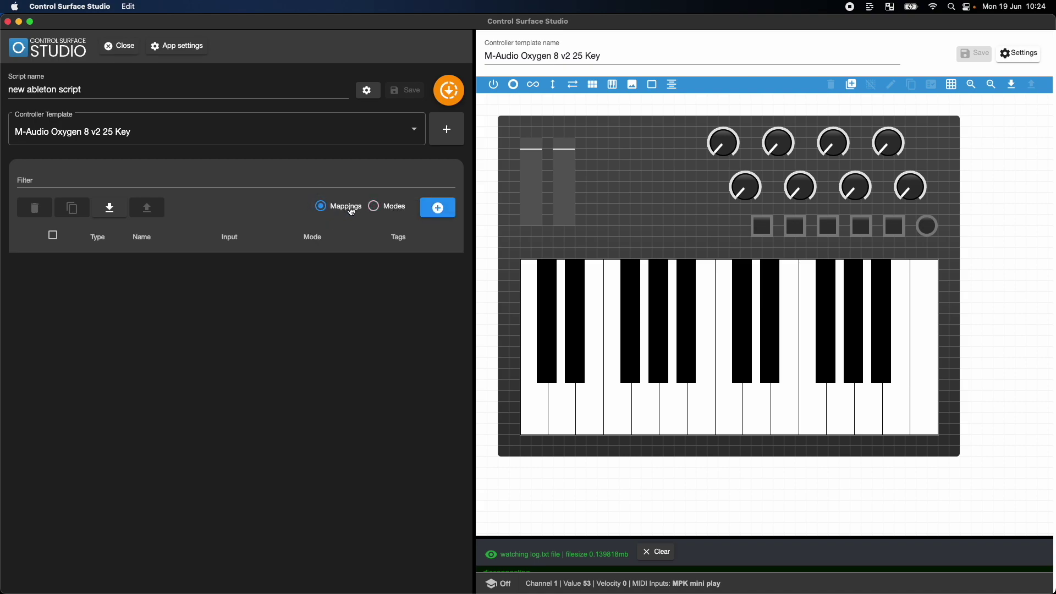
Add a new Tempo mapping by filtering the mapping types for 'temp'
left_click(443, 210)
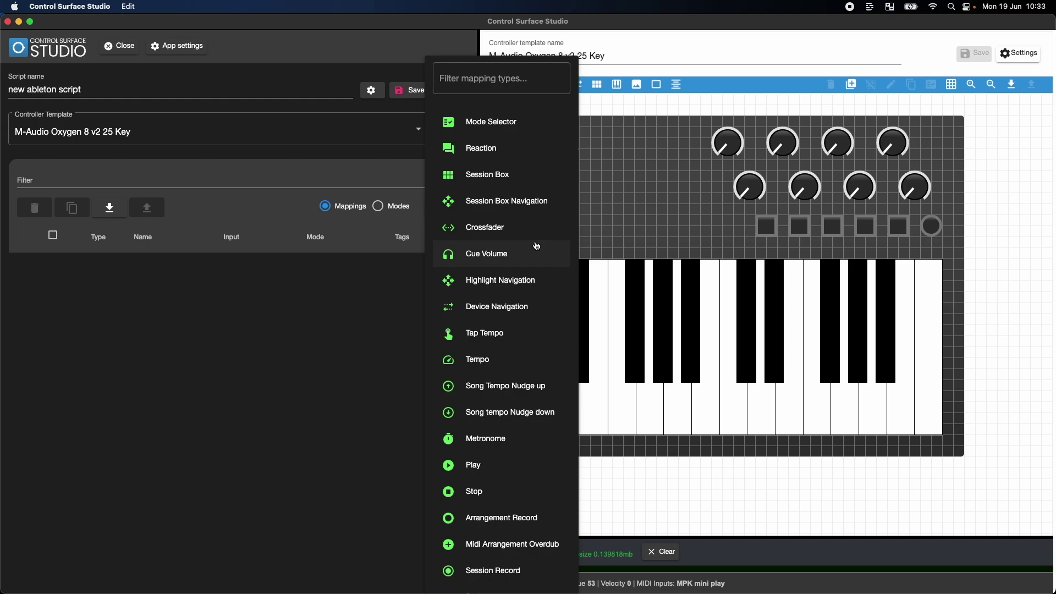
left_click(487, 77)
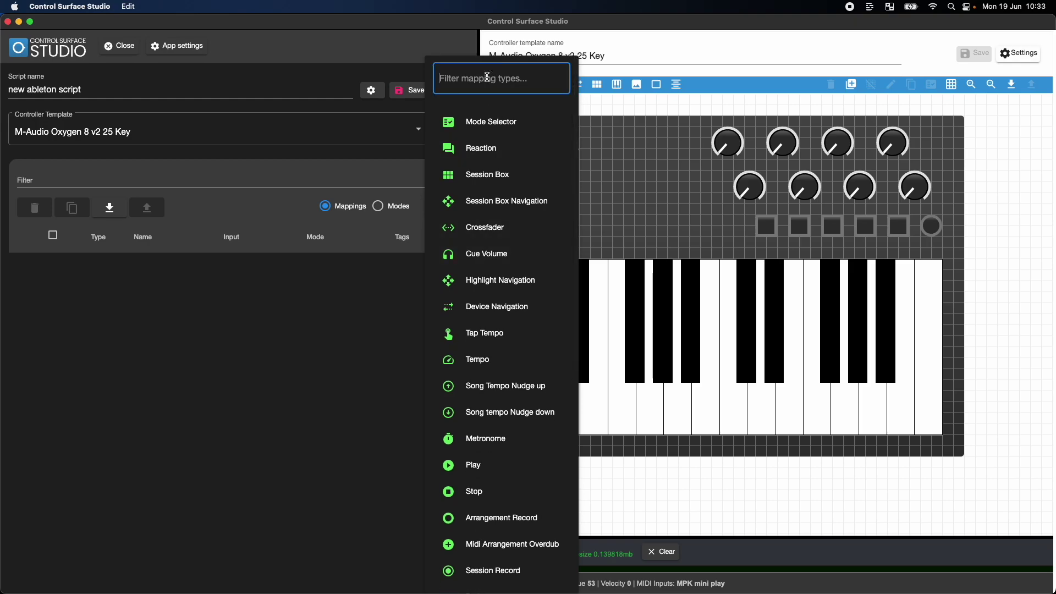
type("tempo")
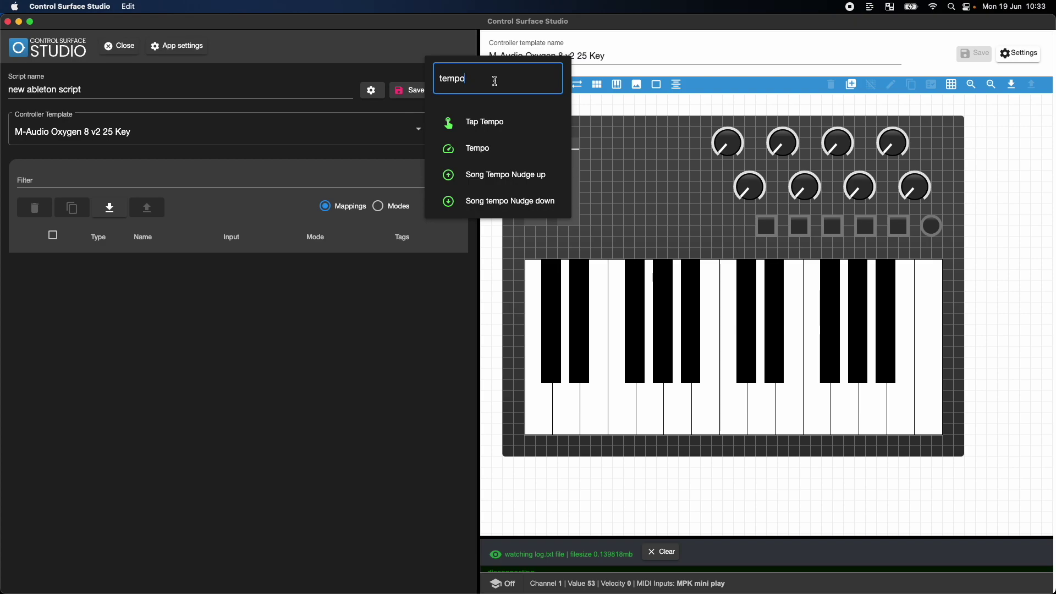
left_click(504, 159)
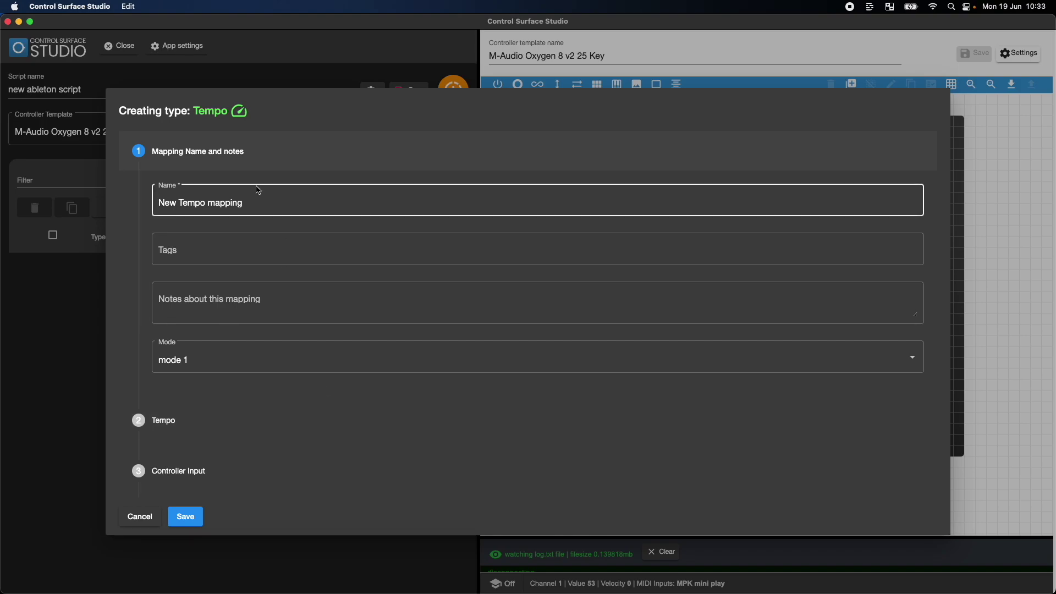
Keep the Tempo mapping in mode 1 with Slider 1 as its controller input, and save
scroll(221, 323, "down", 3)
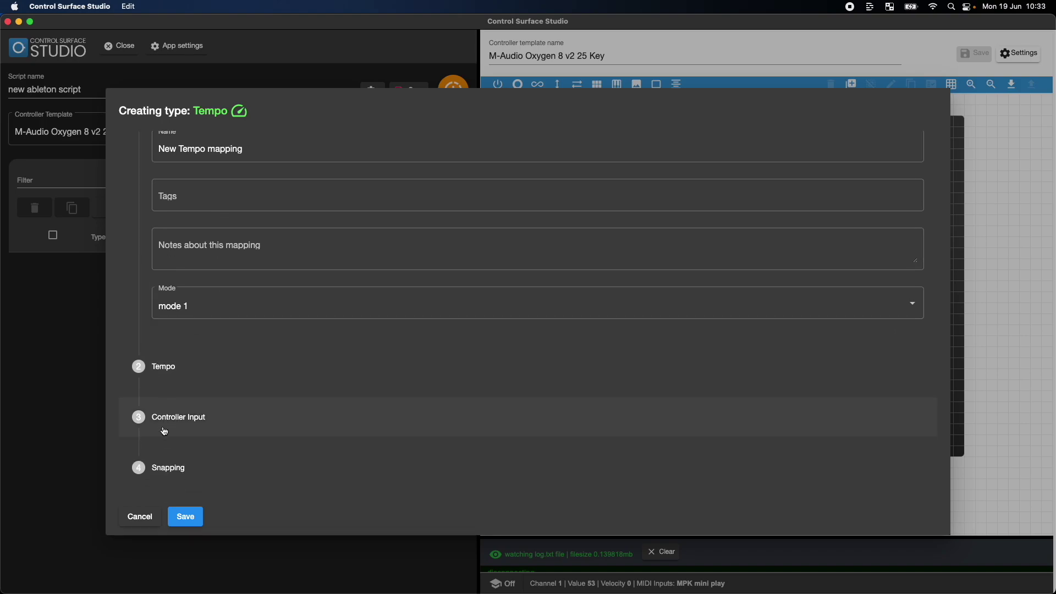
left_click(188, 304)
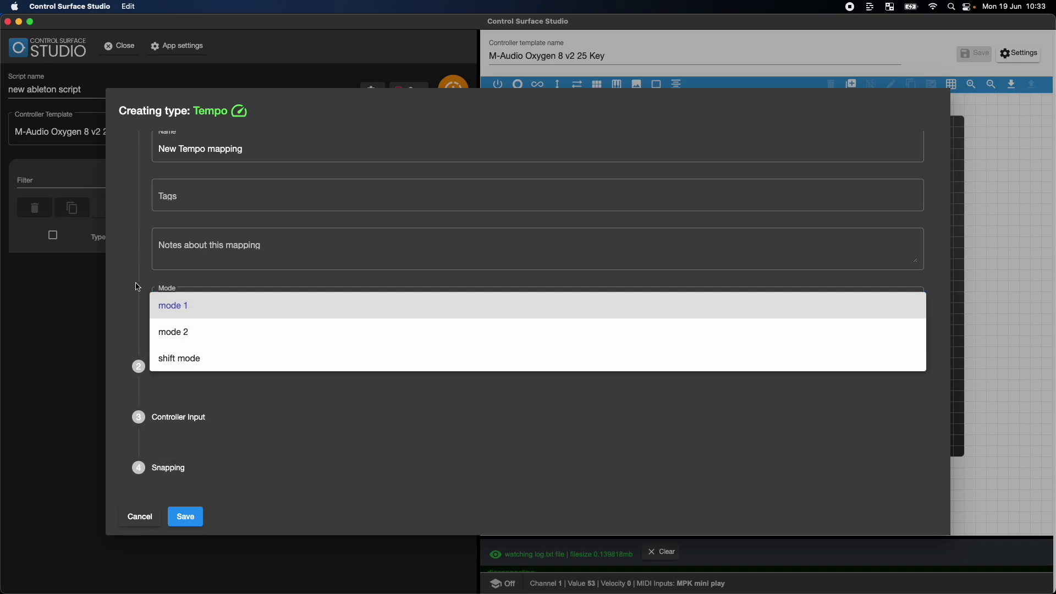
left_click(193, 309)
double_click(207, 416)
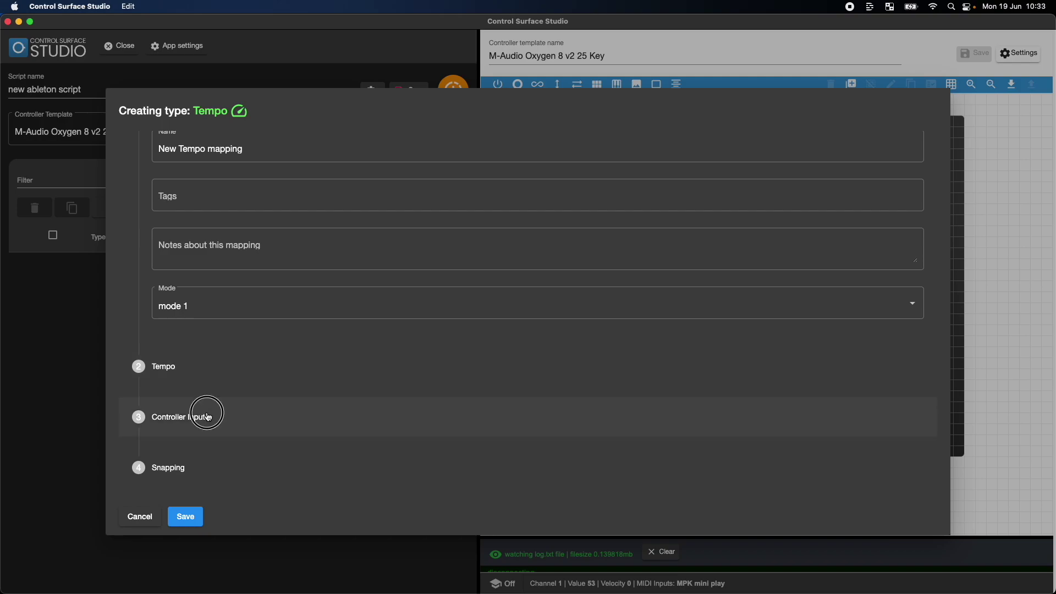
left_click(223, 267)
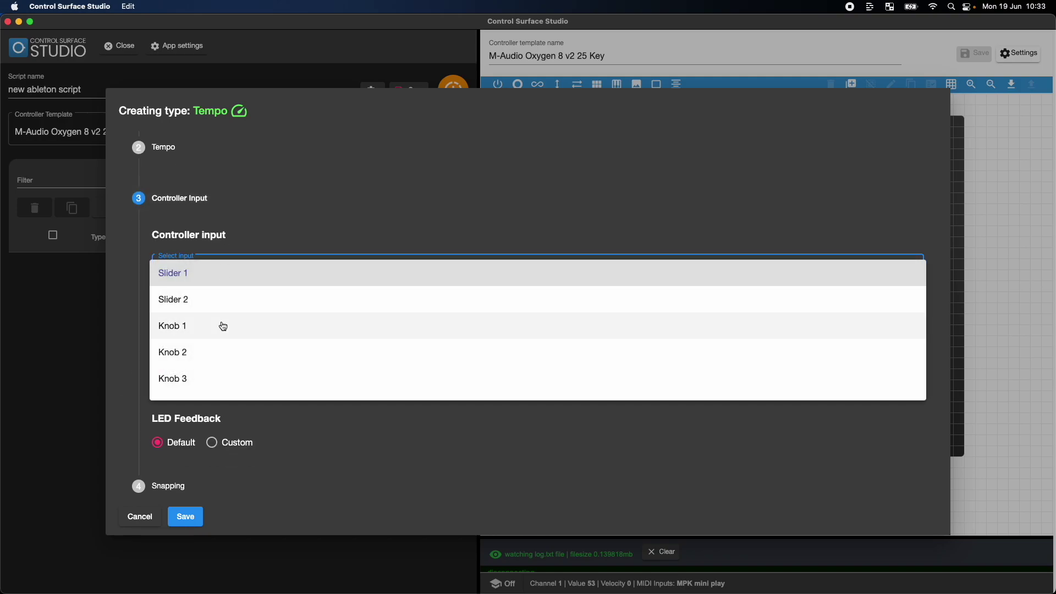
left_click(257, 247)
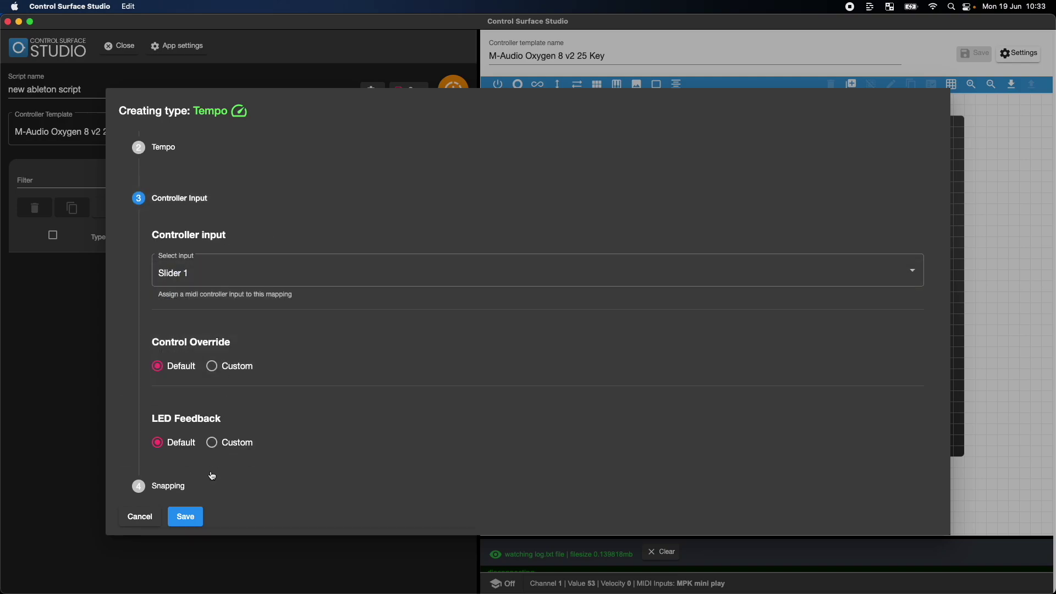
left_click(185, 517)
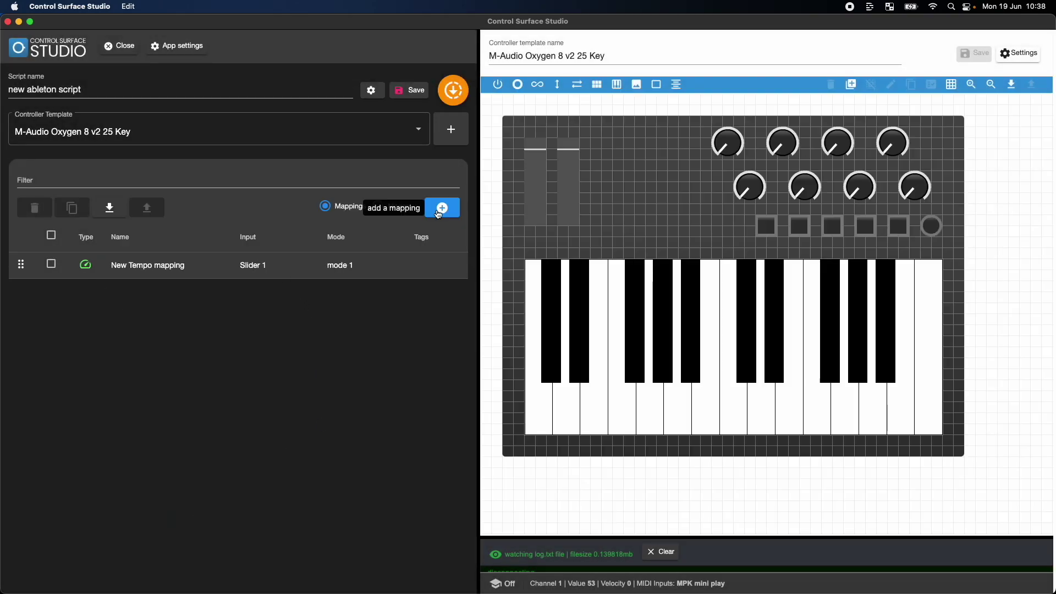
Create a Track Volume mapping with track type 'track' and track number 1
left_click(443, 208)
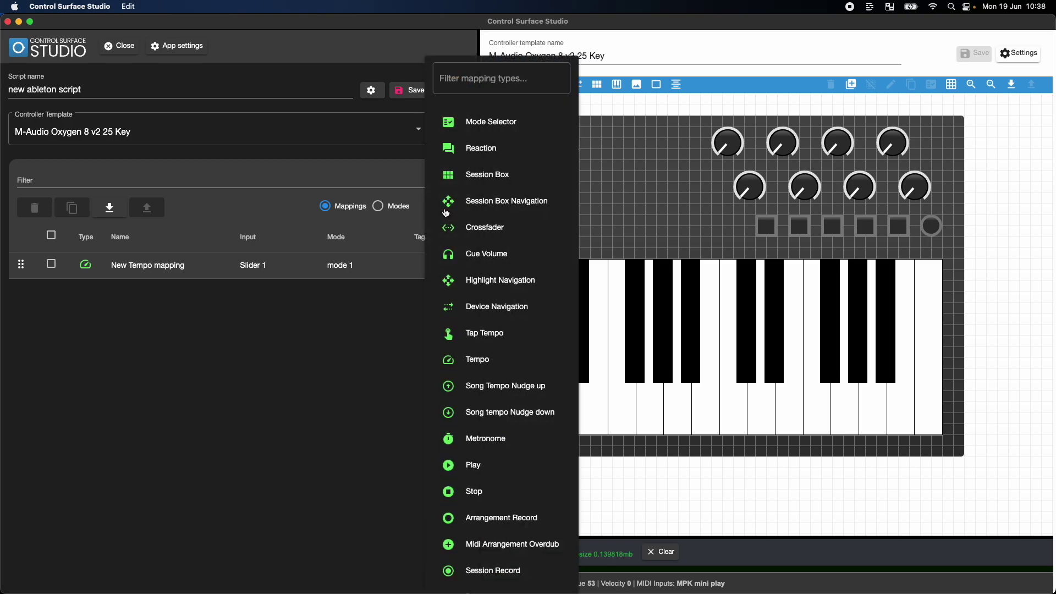
scroll(531, 299, "down", 10)
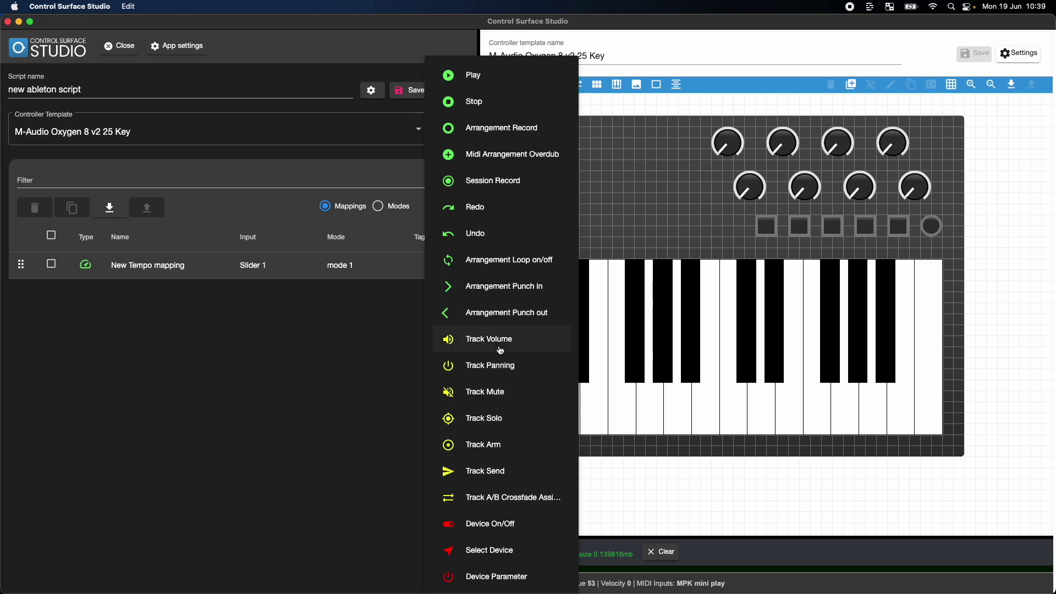
left_click(500, 345)
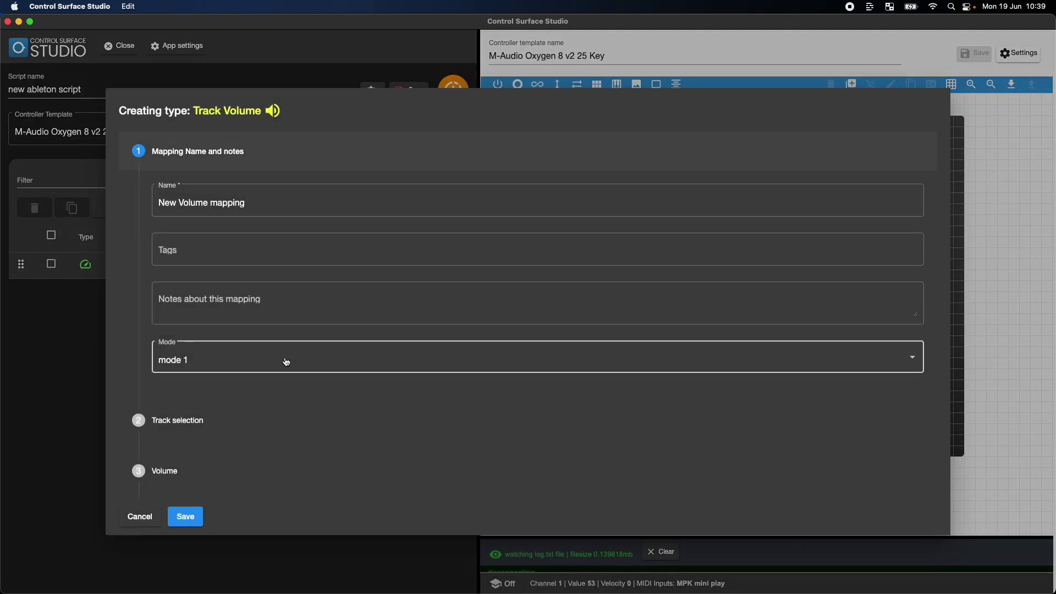
scroll(287, 361, "down", 3)
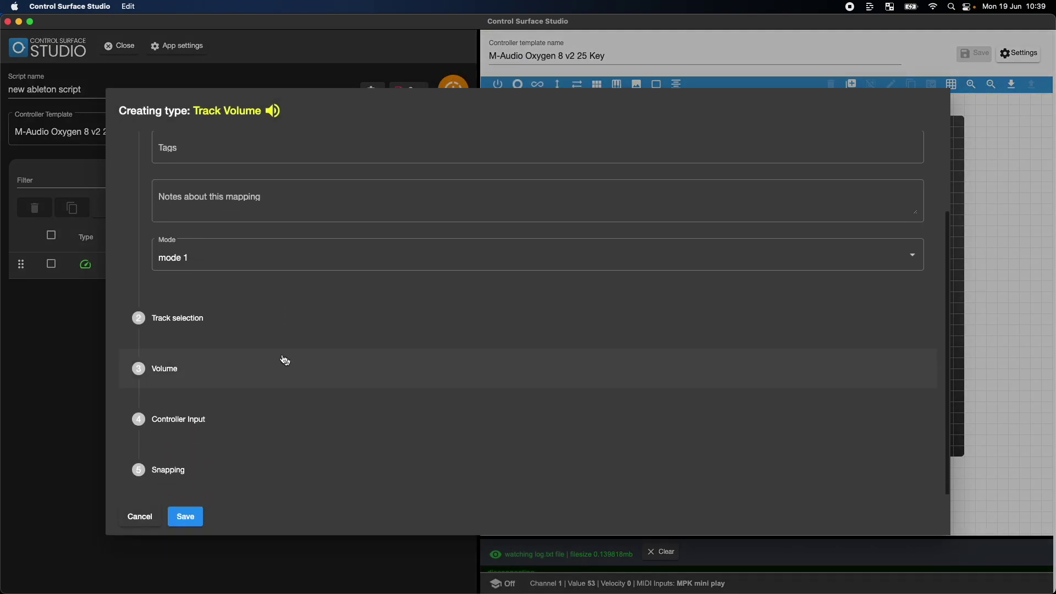
left_click(185, 323)
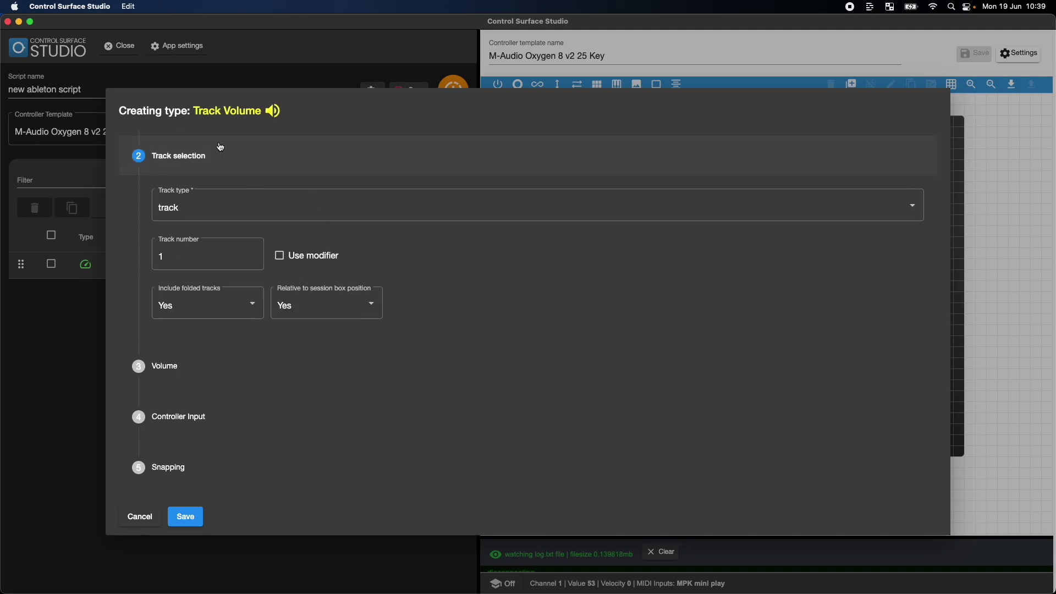
scroll(146, 265, "up", 1)
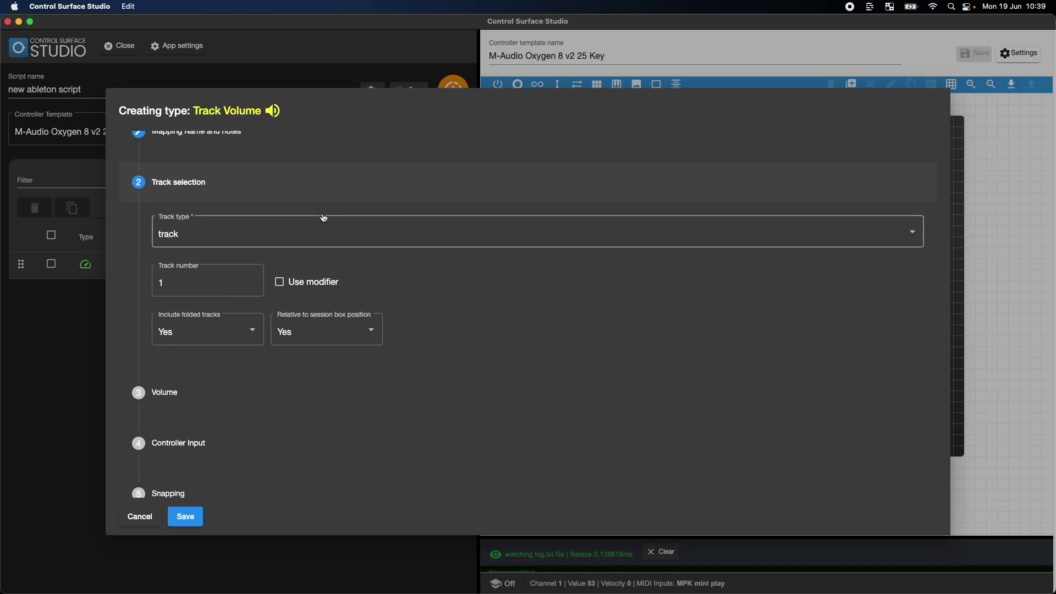
scroll(307, 267, "up", 1)
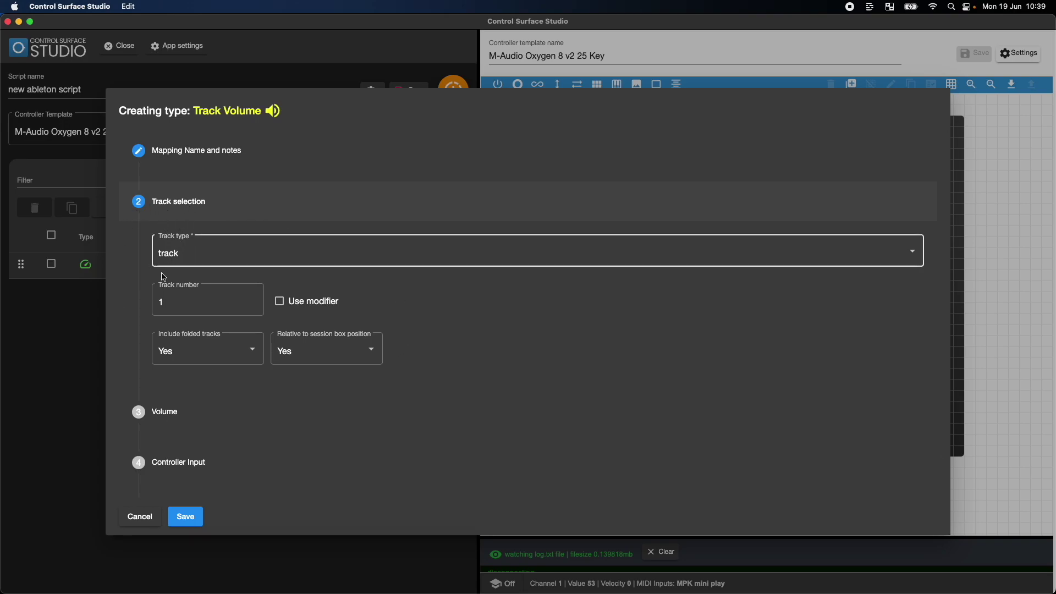
left_click(242, 245)
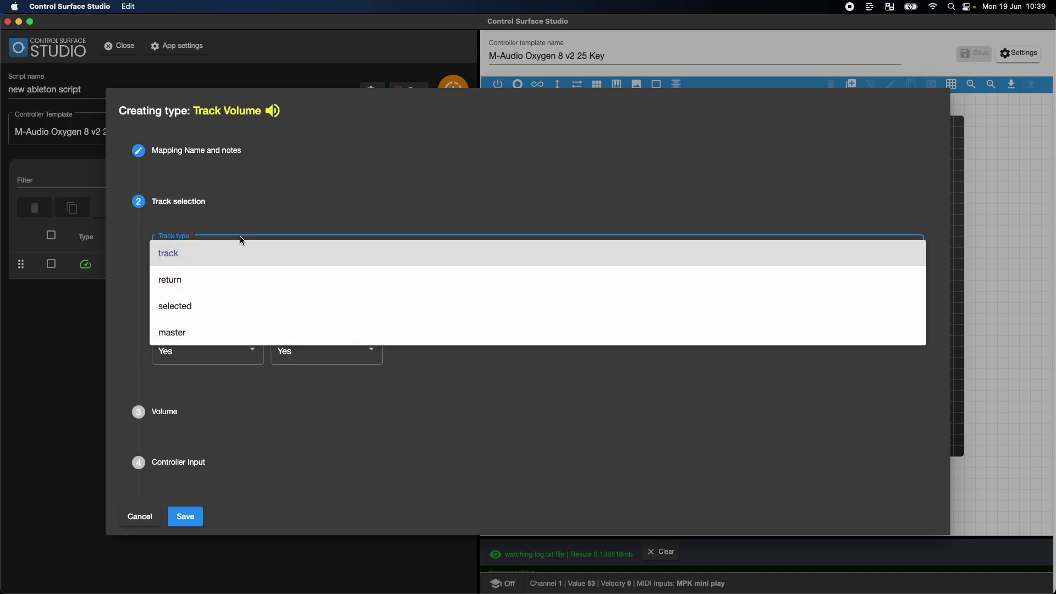
left_click(185, 542)
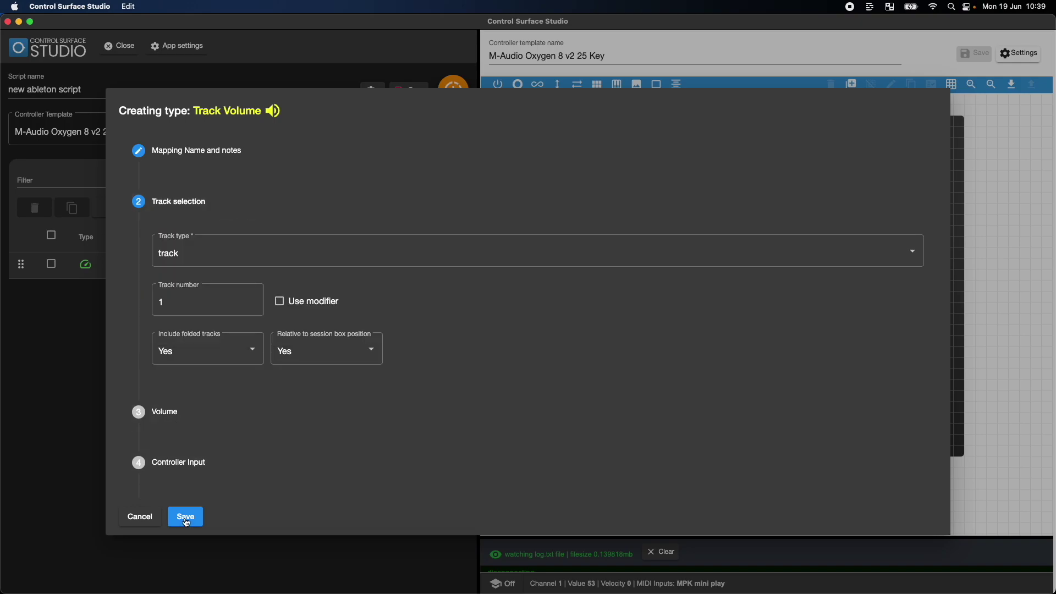
Save the Track Volume mapping, then add and save a Device On/Off mapping
left_click(185, 518)
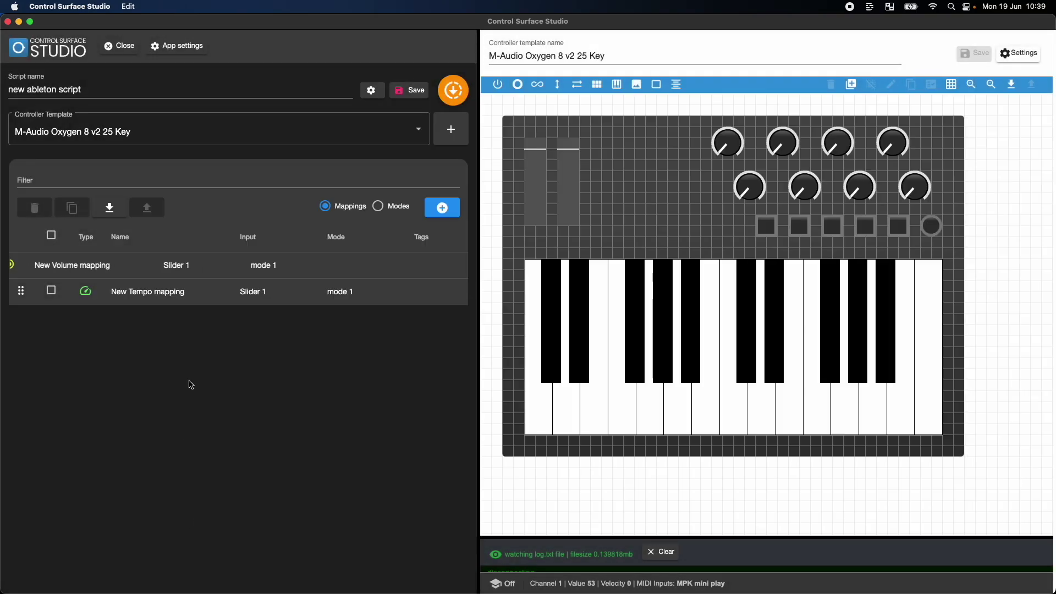
left_click(445, 205)
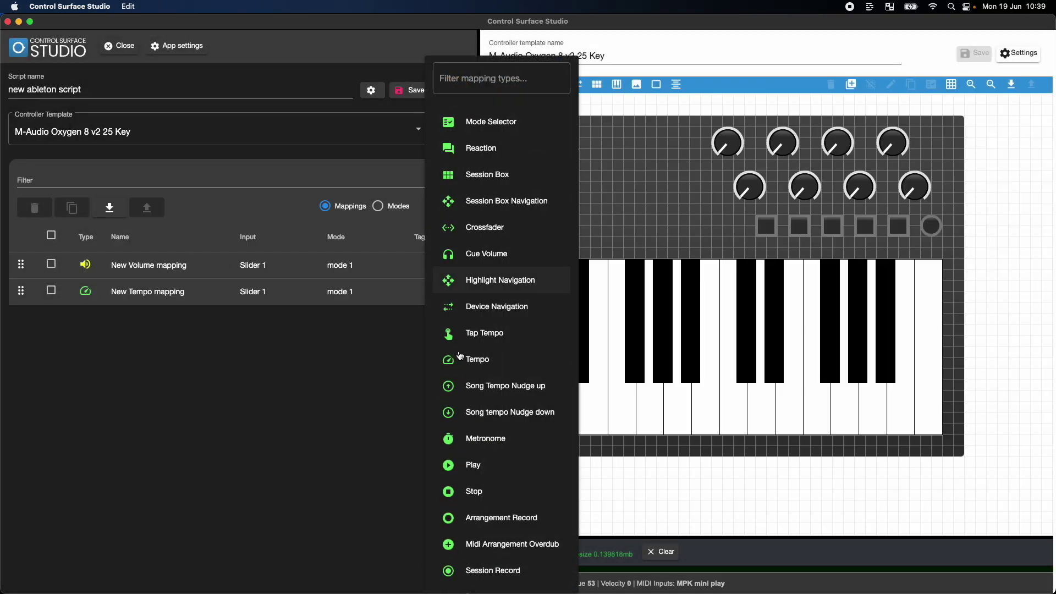
scroll(470, 352, "down", 8)
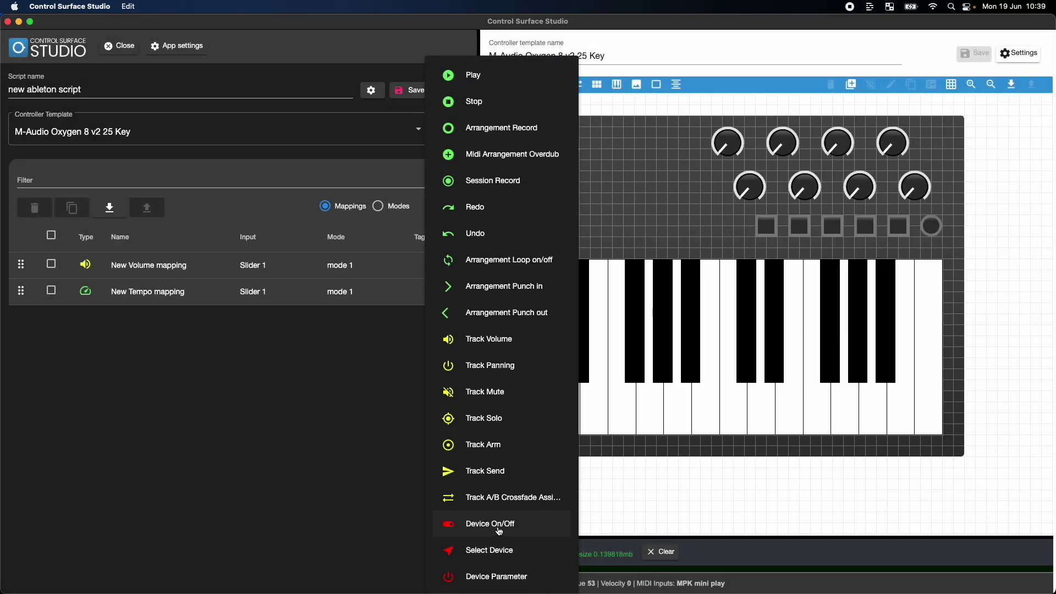
left_click(489, 523)
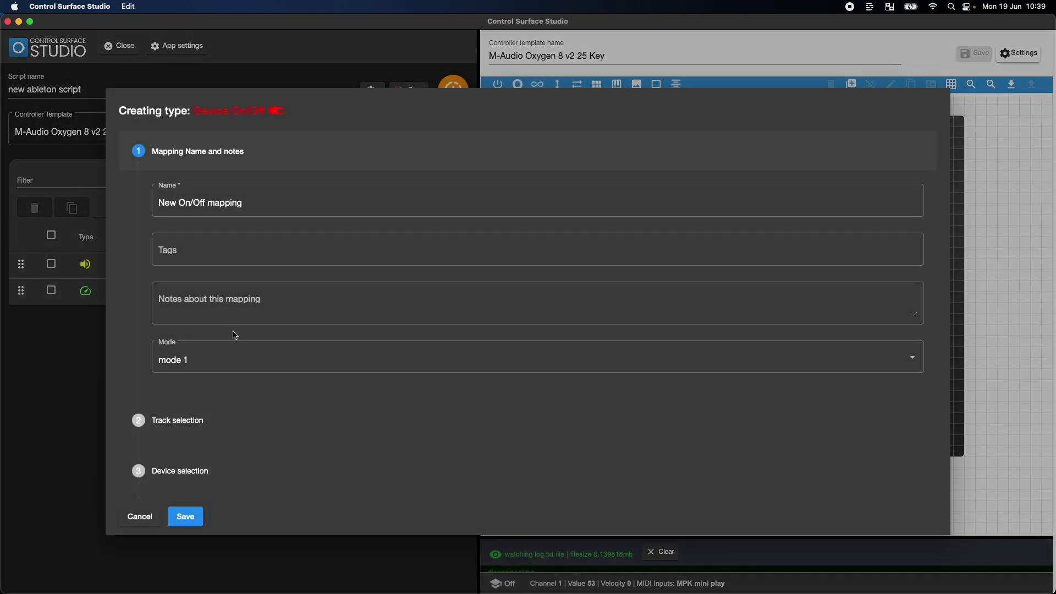
scroll(223, 377, "down", 3)
left_click(190, 365)
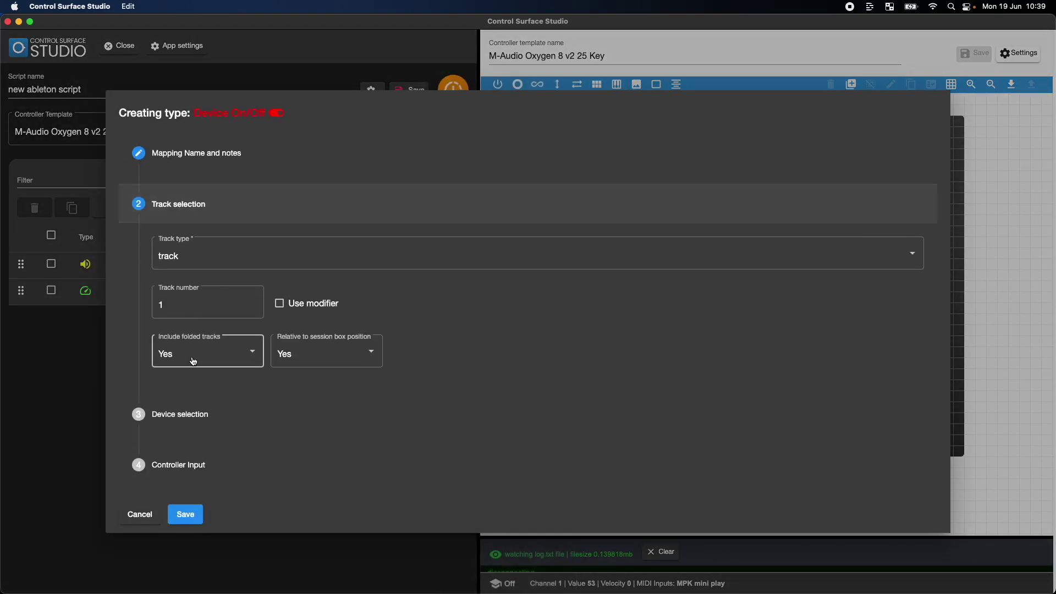
left_click(196, 417)
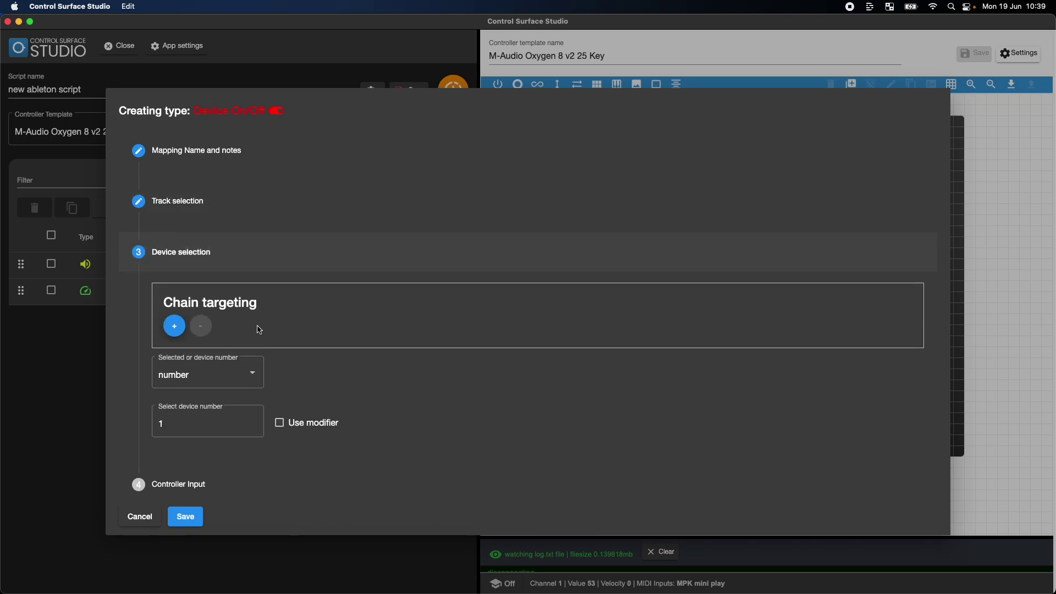
left_click(185, 516)
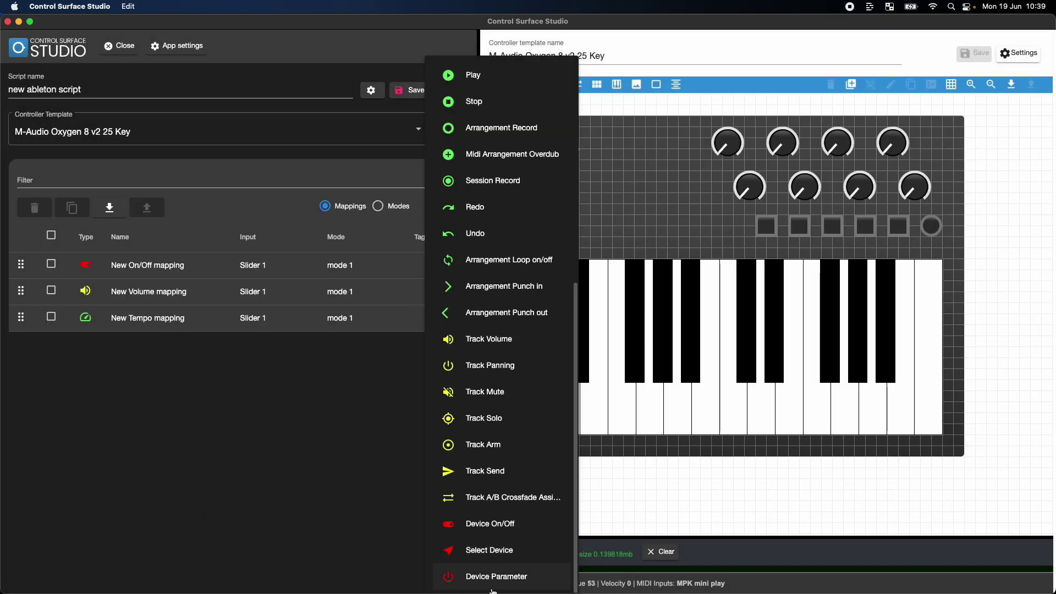
Add a Device Parameter mapping, review its Parameter step, and save it
left_click(493, 580)
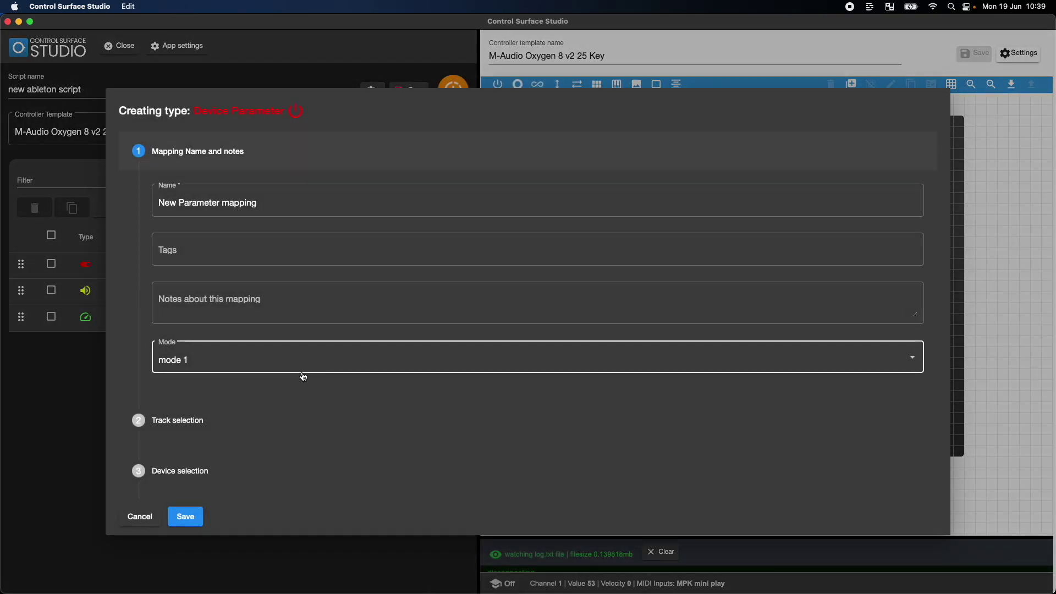
scroll(237, 346, "down", 5)
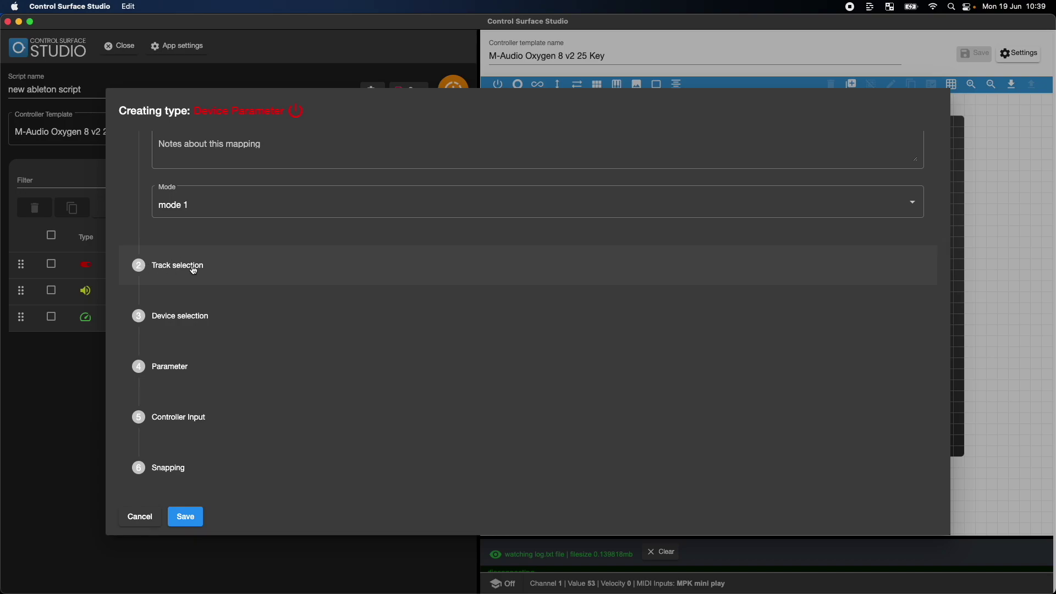
left_click(171, 370)
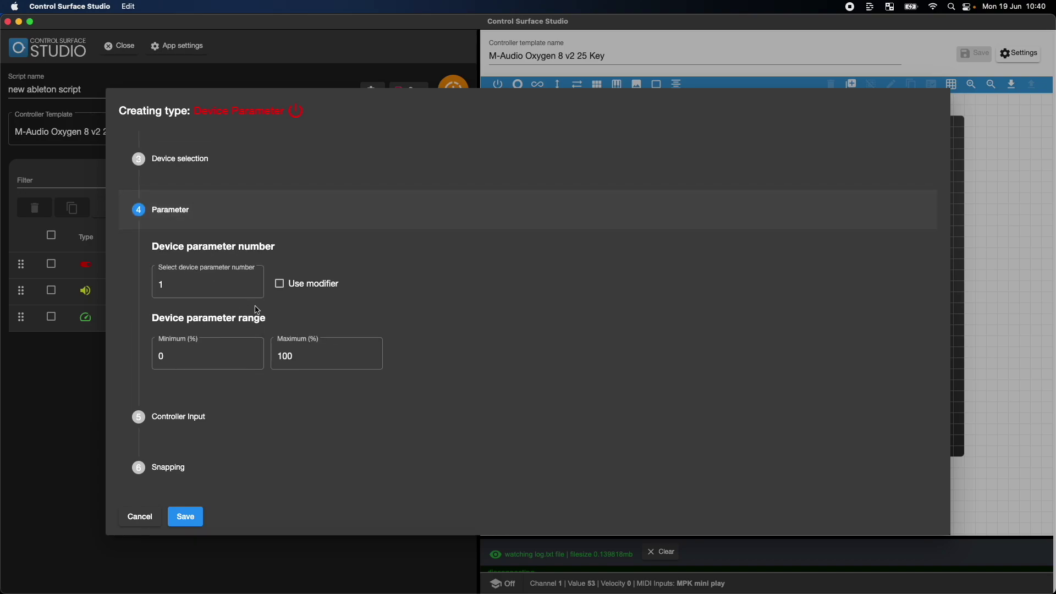
left_click(184, 525)
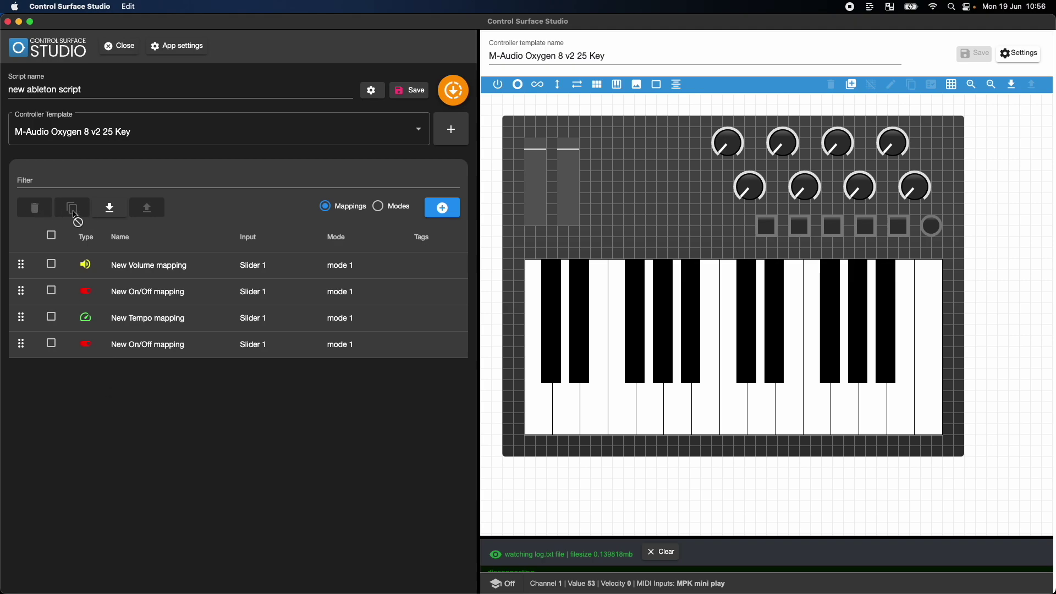
Duplicate the New Volume and New On/Off mappings
left_click(51, 265)
left_click(53, 292)
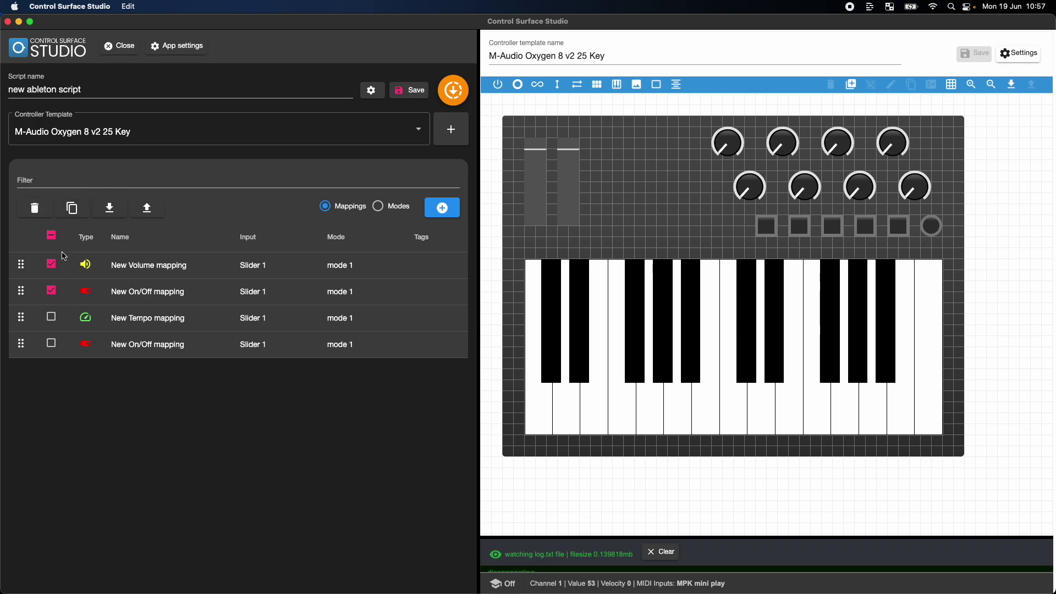
left_click(73, 208)
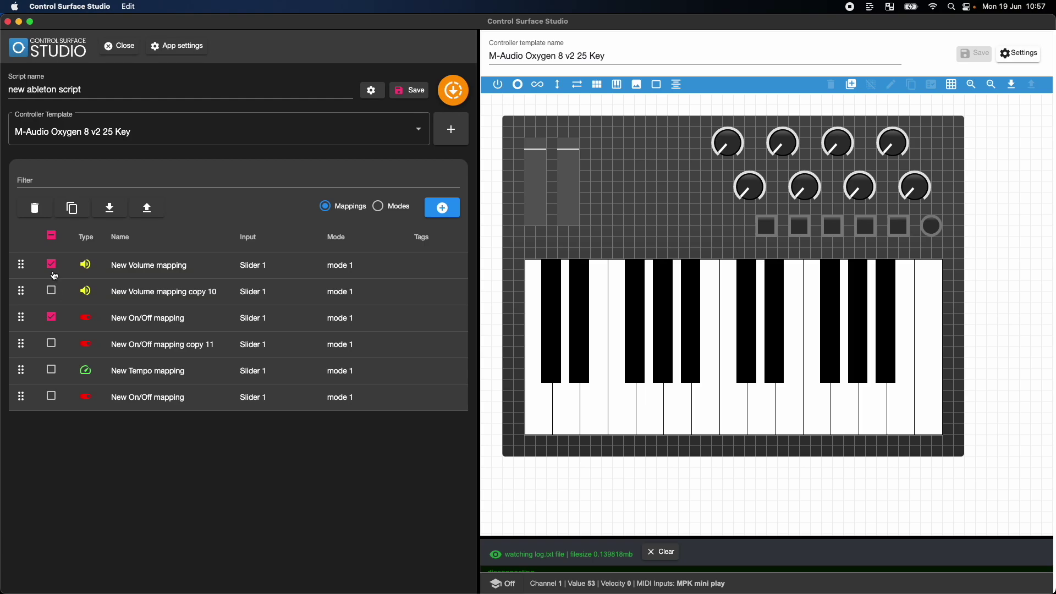
Tick copy 10, copy 11 and New Tempo mapping, and export the checked items
left_click(52, 290)
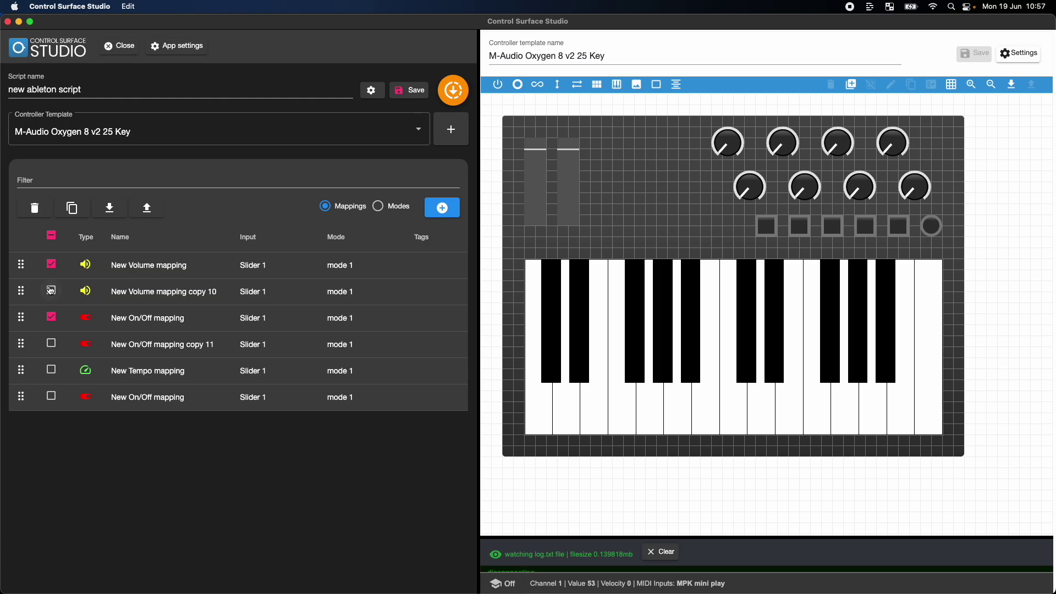
left_click(52, 344)
left_click(52, 370)
left_click(150, 209)
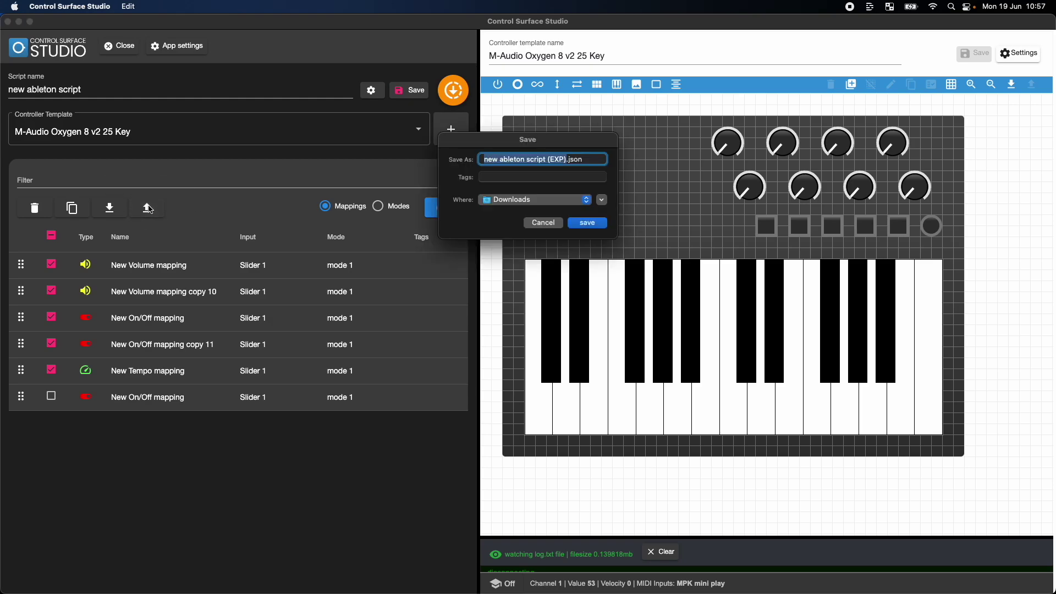
Cancel the (EXP).json export save dialog
left_click(540, 223)
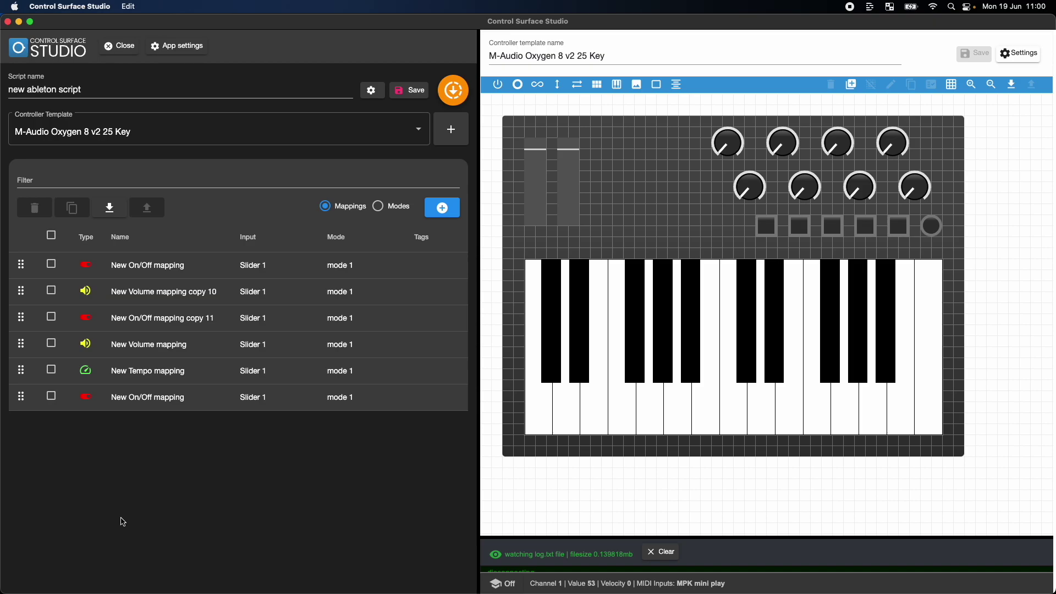
Move the New Tempo mapping to the top of the mappings list, above the two copies
left_click_drag(19, 372, 22, 344)
left_click(54, 182)
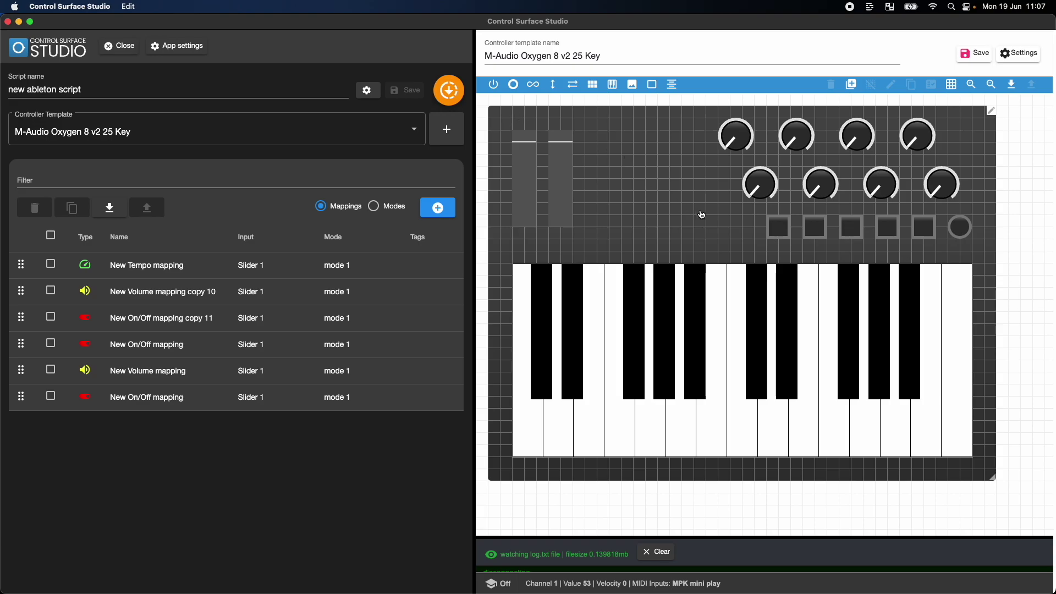
left_click(611, 56)
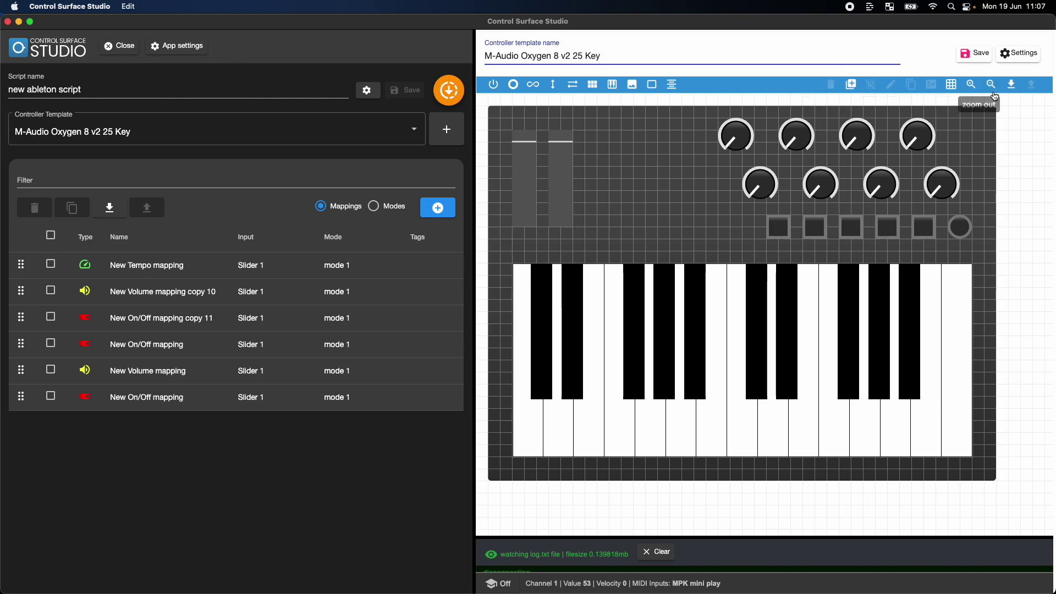
Check template settings without changes, add a knob right of the keyboard, then delete it
left_click(1020, 54)
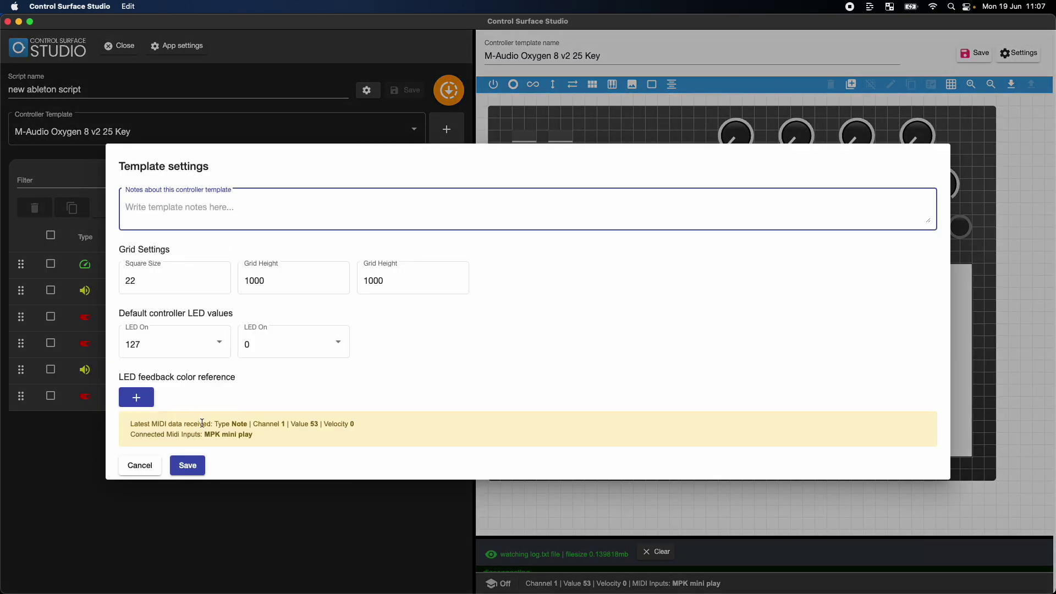
left_click(654, 99)
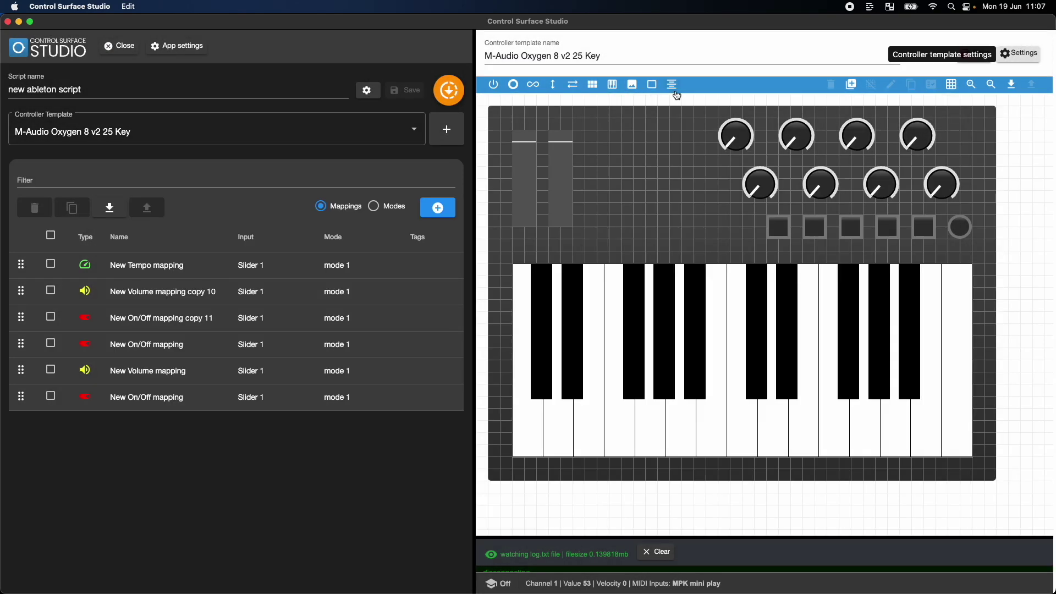
left_click(513, 84)
left_click_drag(561, 175, 1048, 284)
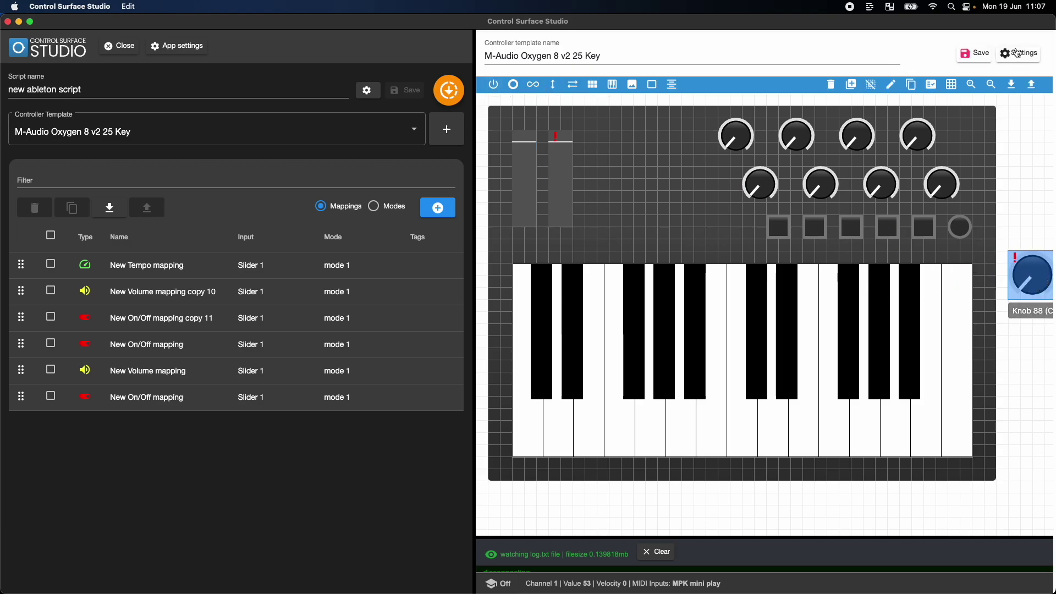
left_click(832, 85)
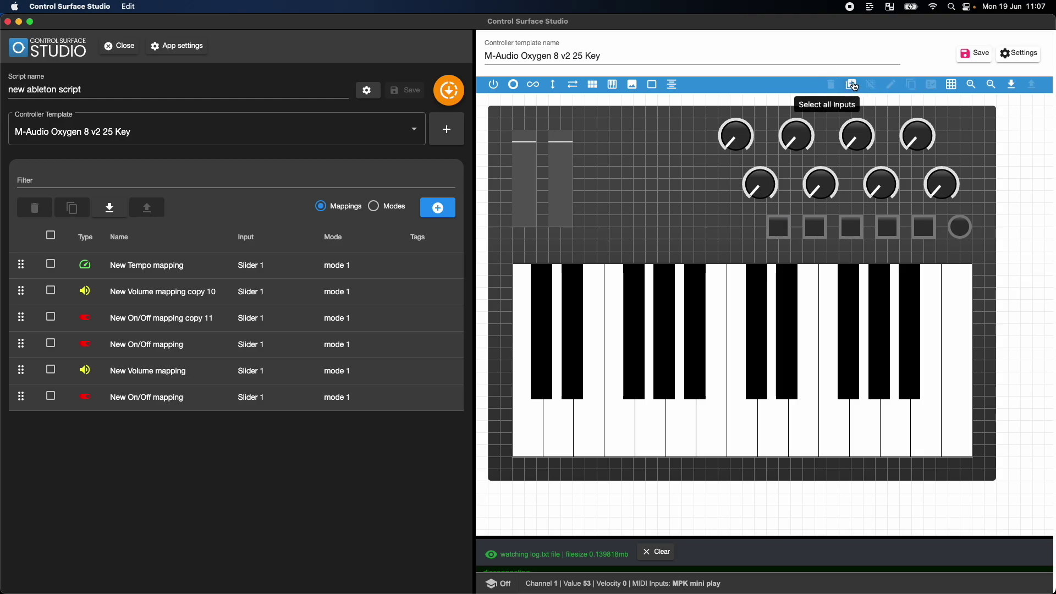
Select all template inputs and open bulk editing, closing it without changes
left_click(853, 86)
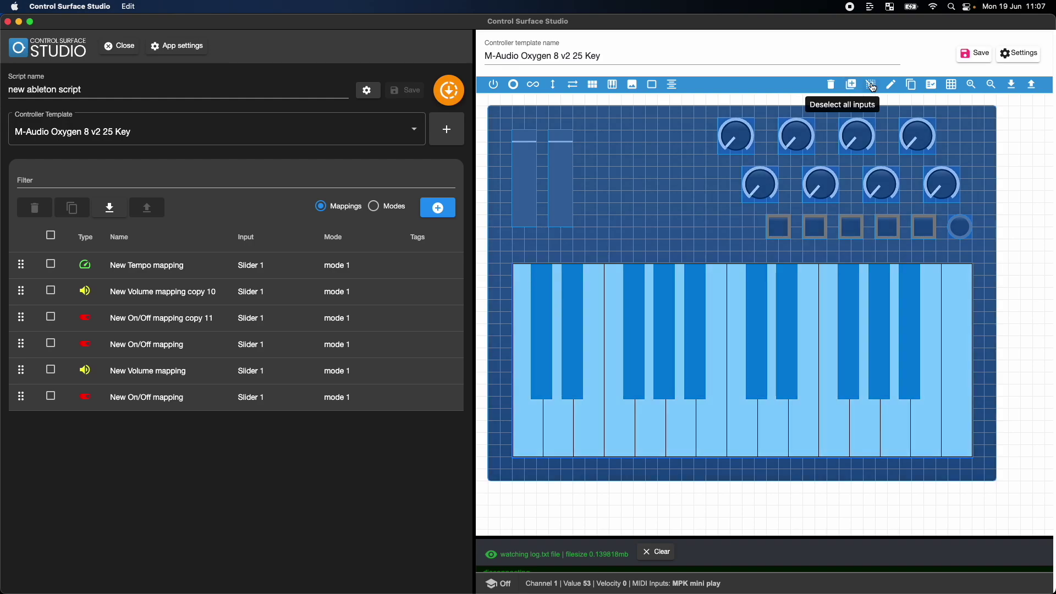
left_click(852, 85)
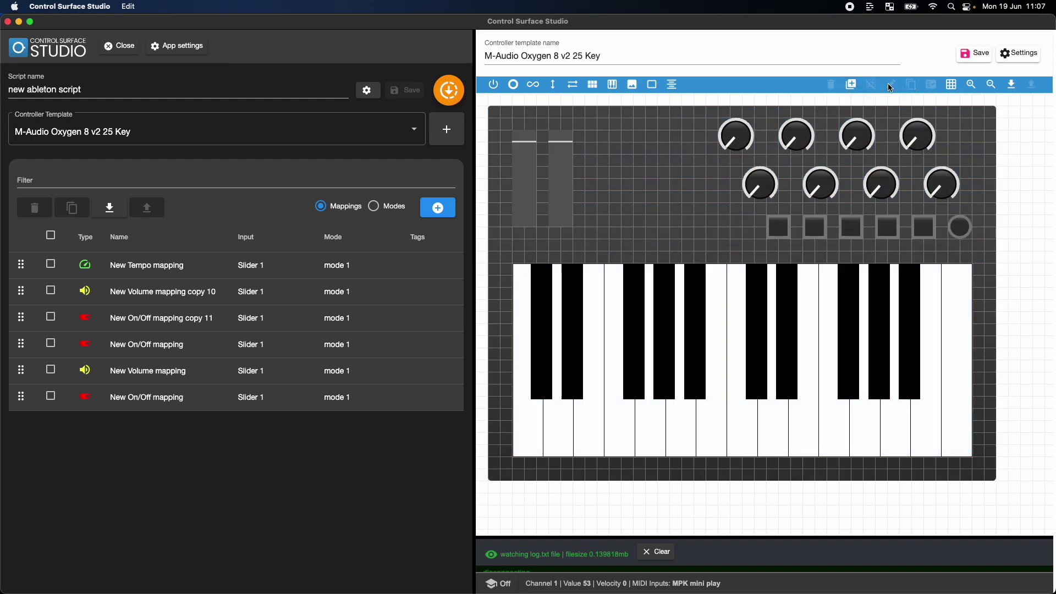
key("super+a")
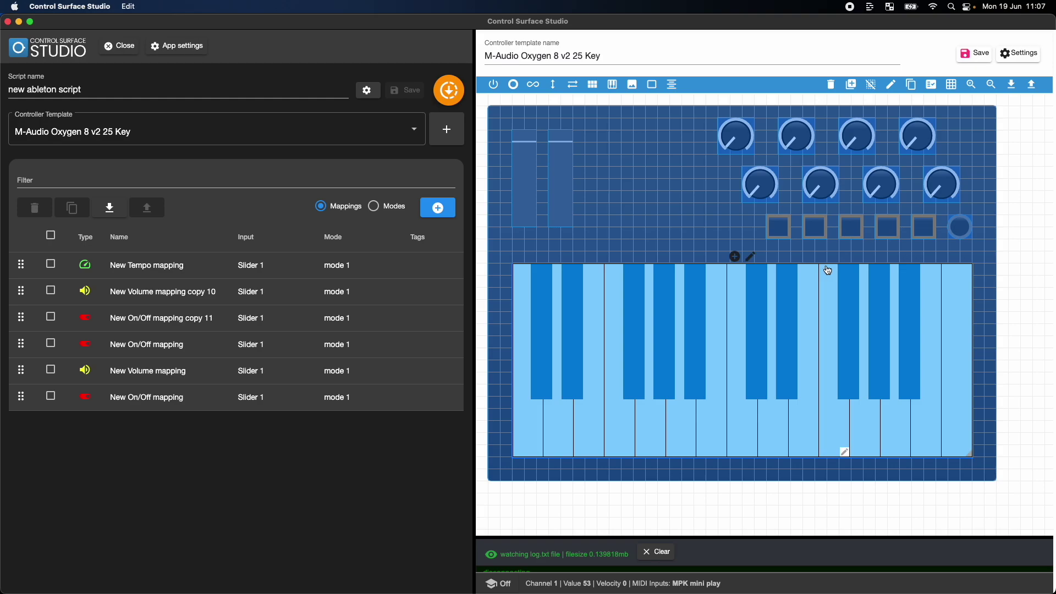
left_click(891, 85)
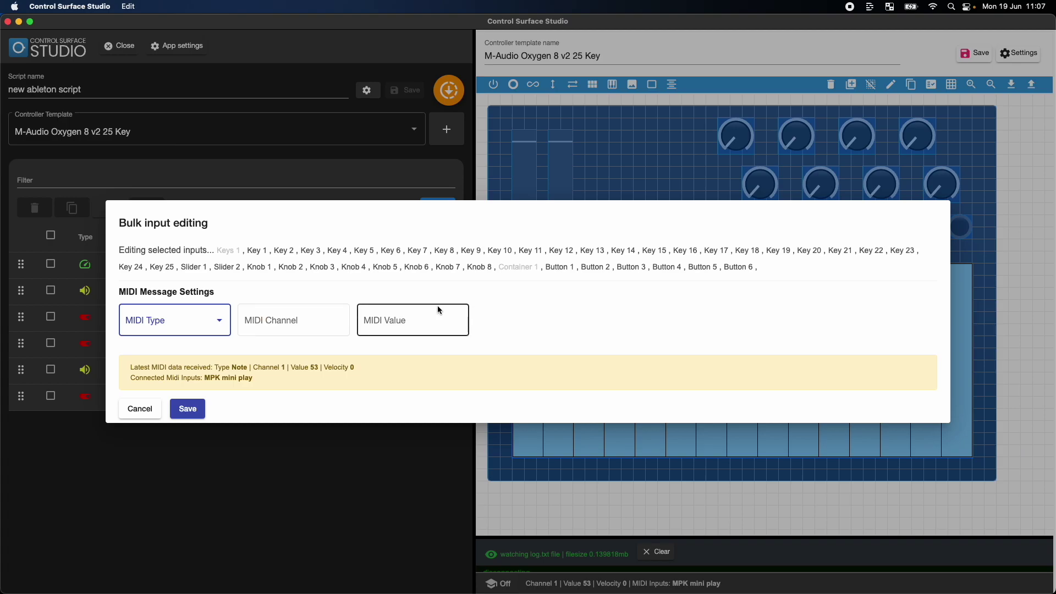
left_click(103, 369)
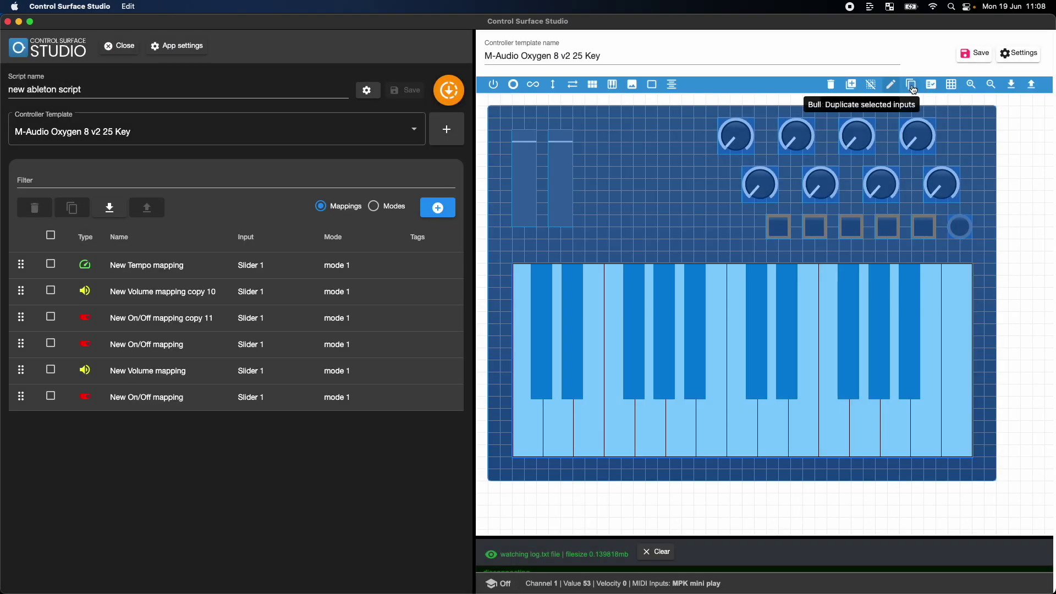
Duplicate the selected controller inputs, inspect the copy, then delete the duplicated copy
left_click(914, 90)
scroll(951, 301, "right", 10)
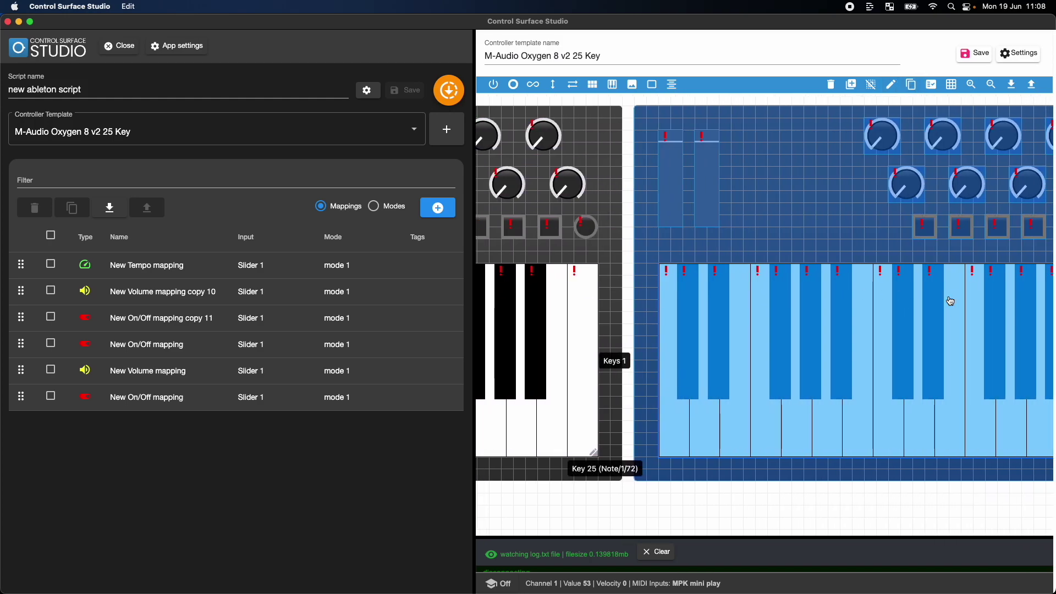
scroll(951, 301, "right", 4)
scroll(953, 267, "left", 8)
scroll(950, 302, "right", 8)
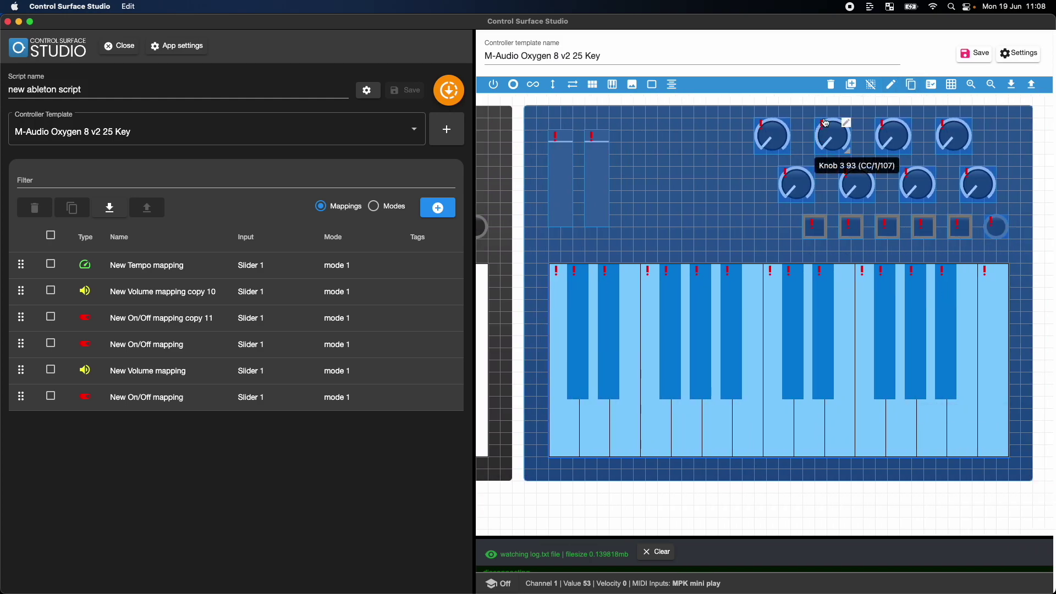
left_click(830, 84)
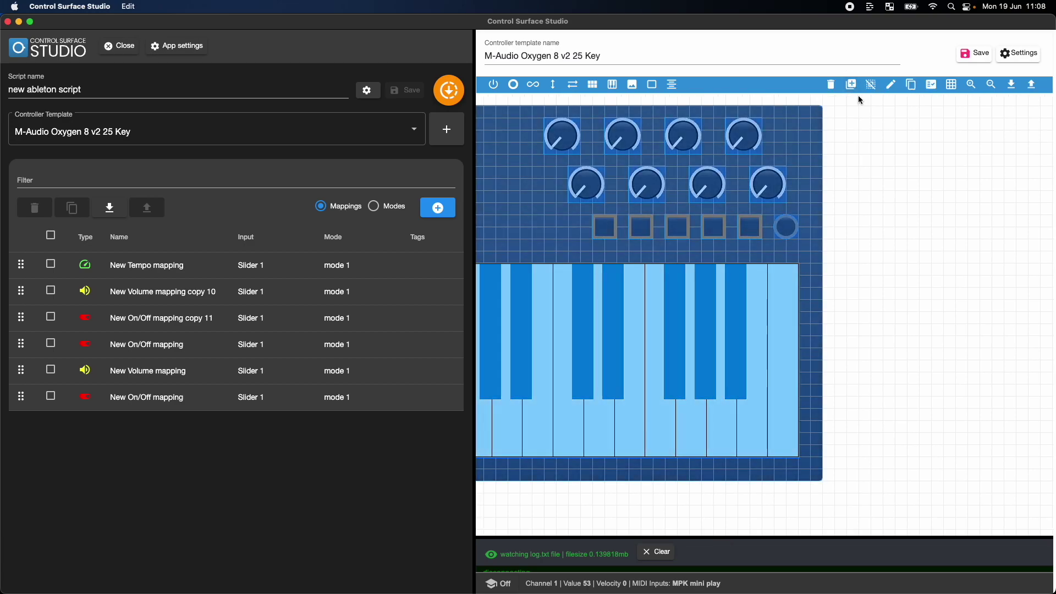
left_click(931, 84)
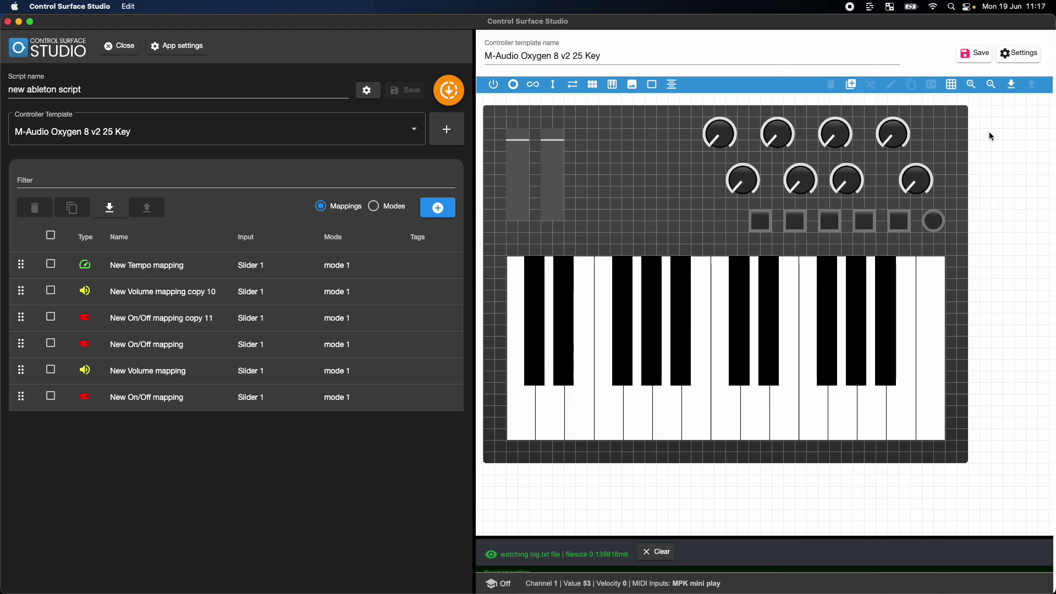
left_click(951, 85)
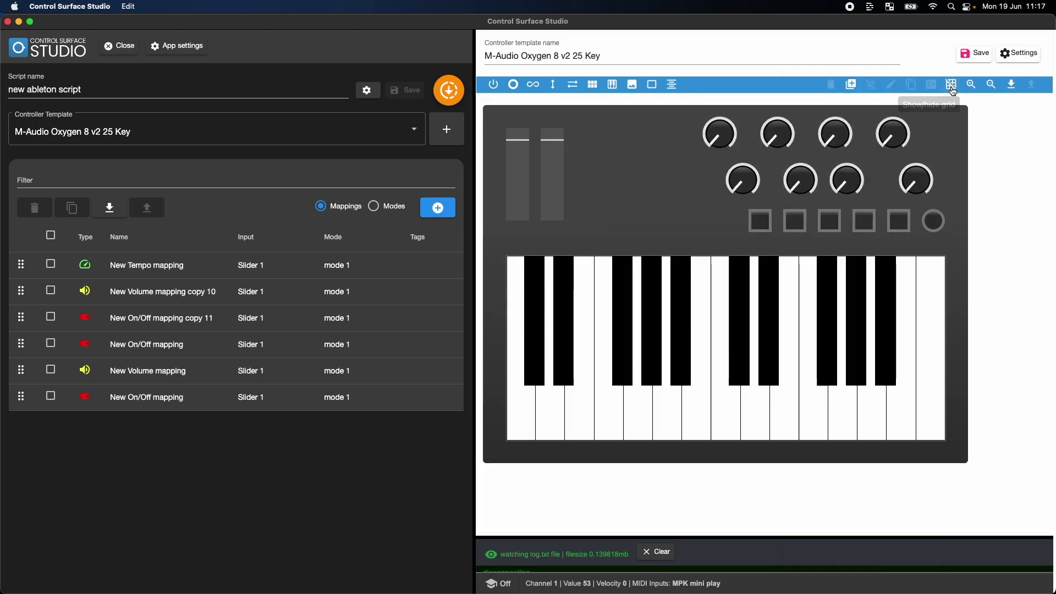
left_click(951, 85)
left_click(952, 86)
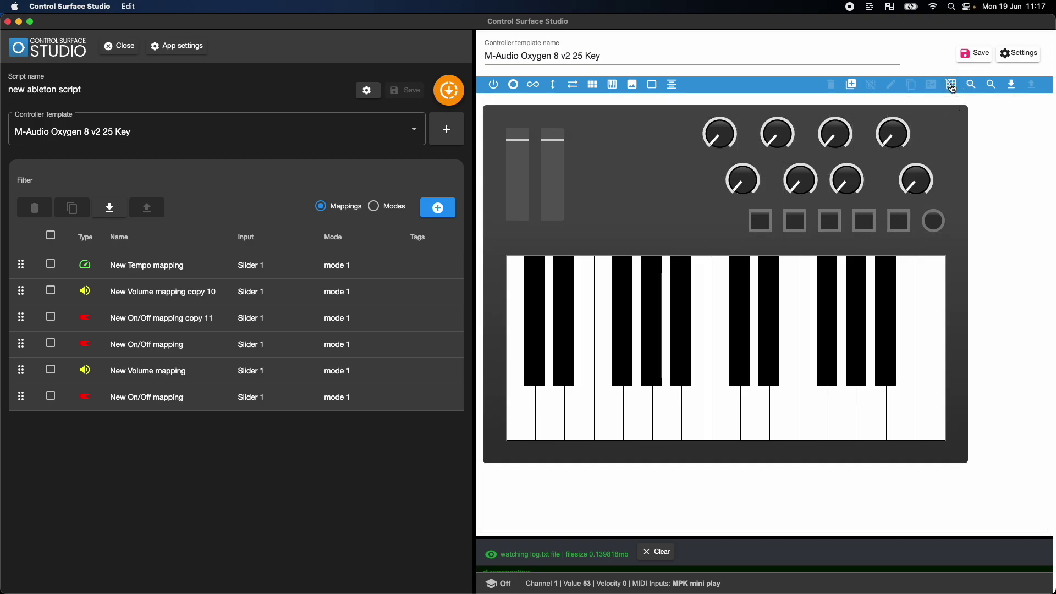
left_click(952, 86)
left_click(971, 85)
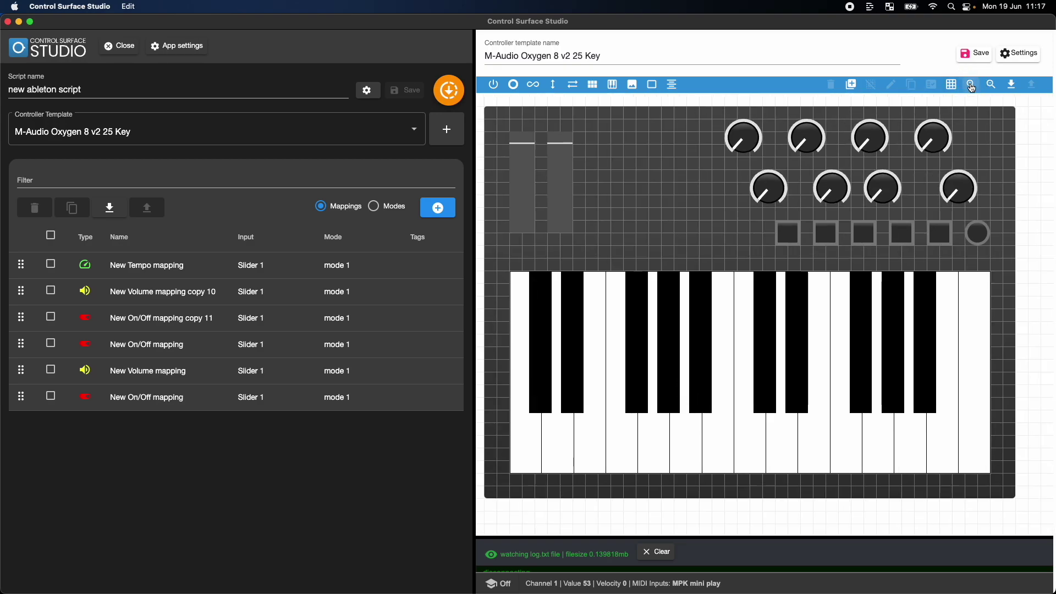
left_click(971, 86)
left_click(991, 86)
left_click(992, 87)
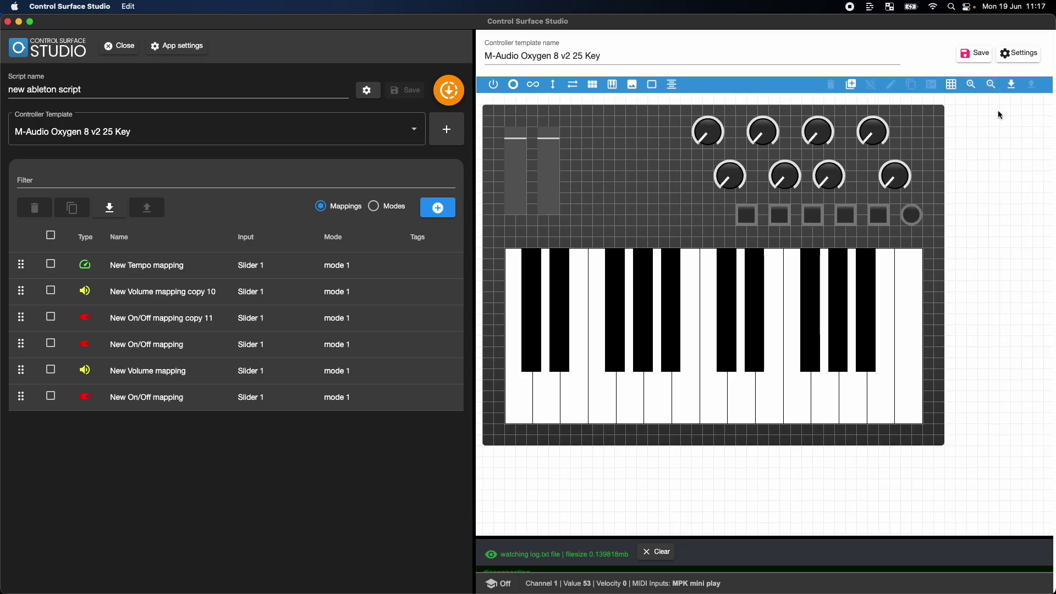
Marquee-select all eight knobs and start exporting them, then cancel the Save dialog
left_click_drag(977, 114, 715, 182)
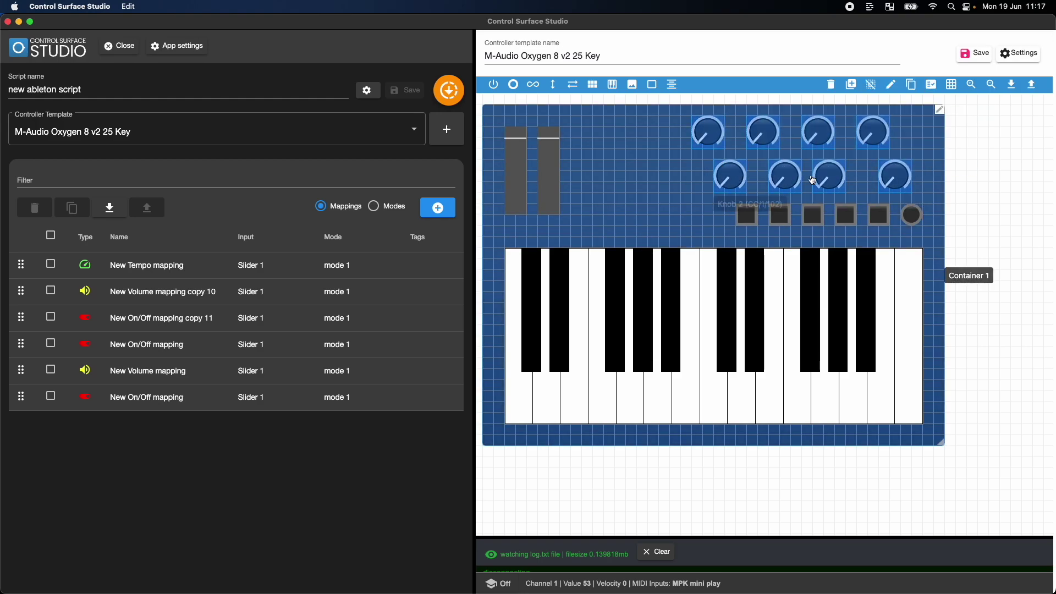
left_click(1032, 86)
left_click(543, 222)
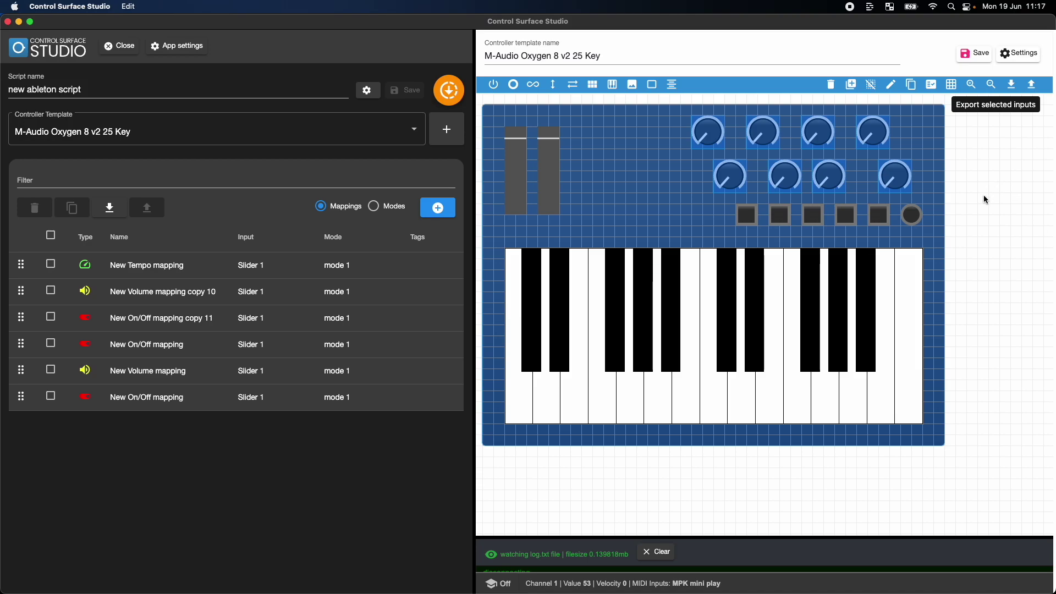
left_click(981, 157)
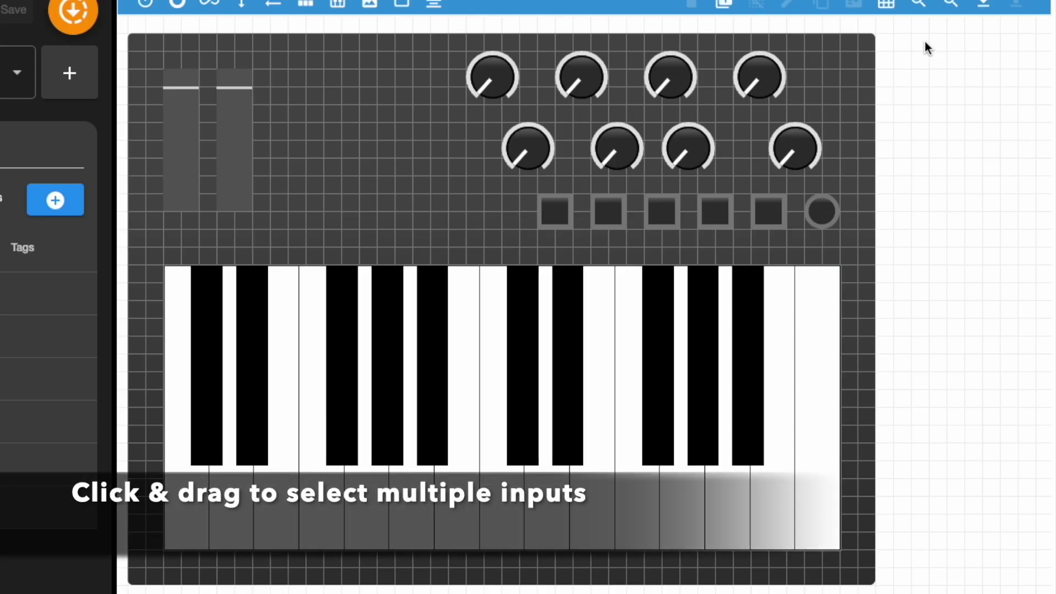
left_click_drag(924, 42, 492, 156)
left_click(944, 231)
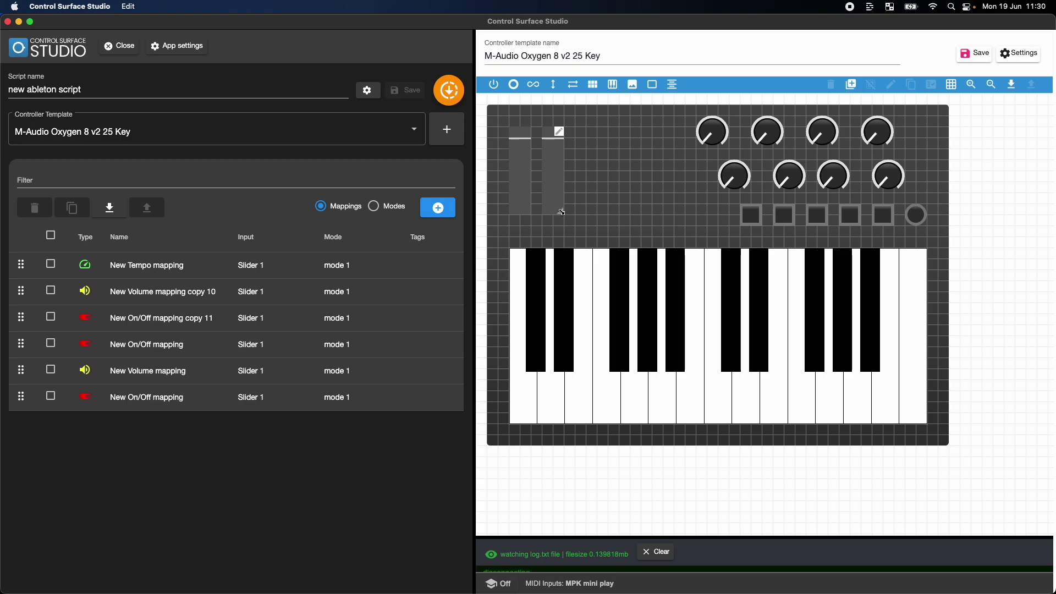
mouse_move(560, 210)
left_mouse_down()
mouse_move(600, 230)
mouse_move(559, 229)
mouse_move(556, 208)
left_mouse_up()
left_click(887, 176)
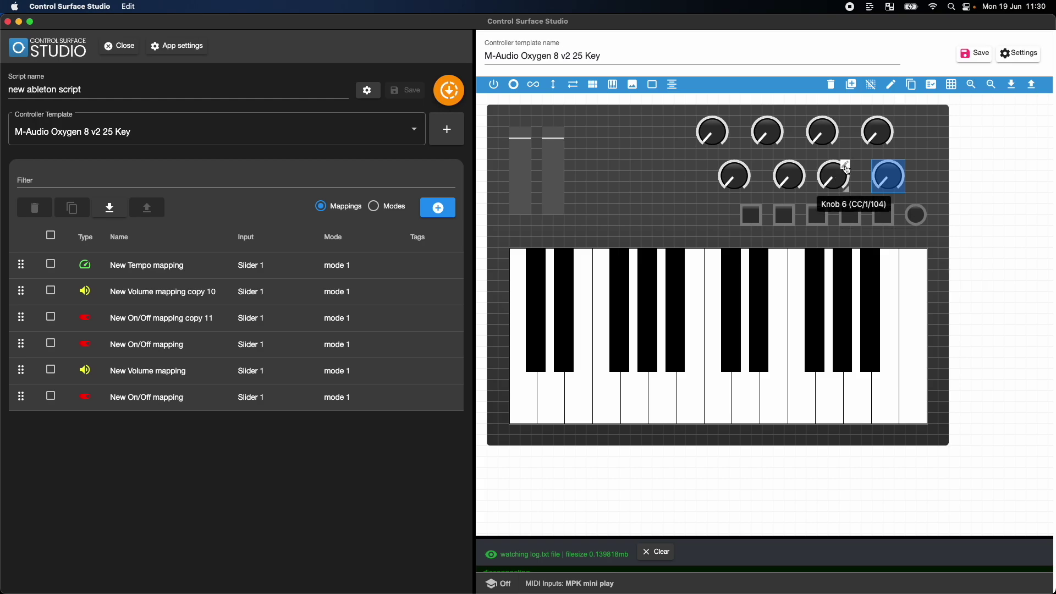
Review Knob 6's settings without changes, then save the template as 10_controller.json
left_click(846, 168)
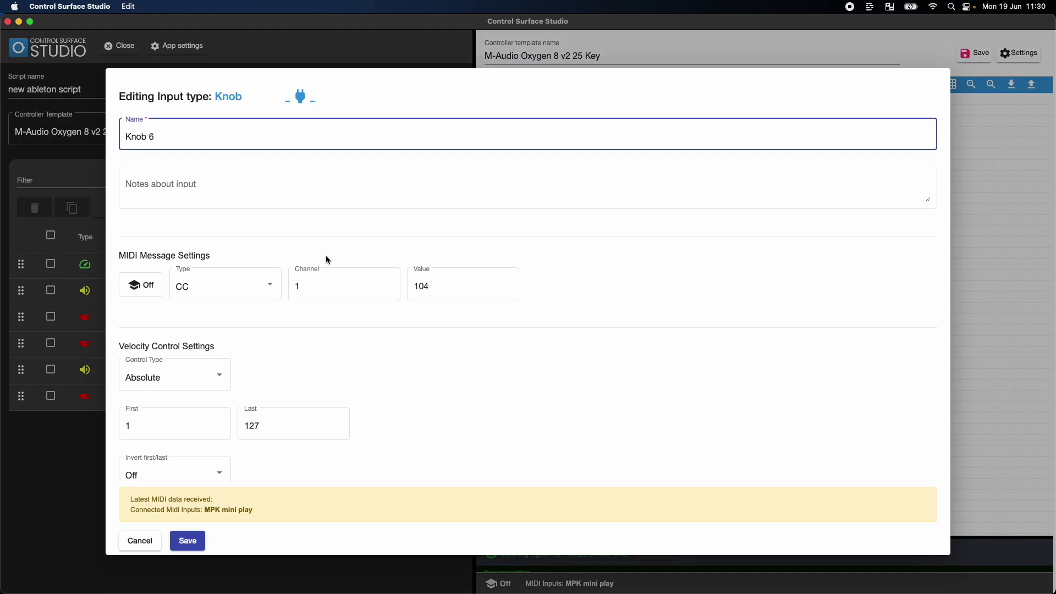
scroll(384, 394, "down", 3)
key("Escape")
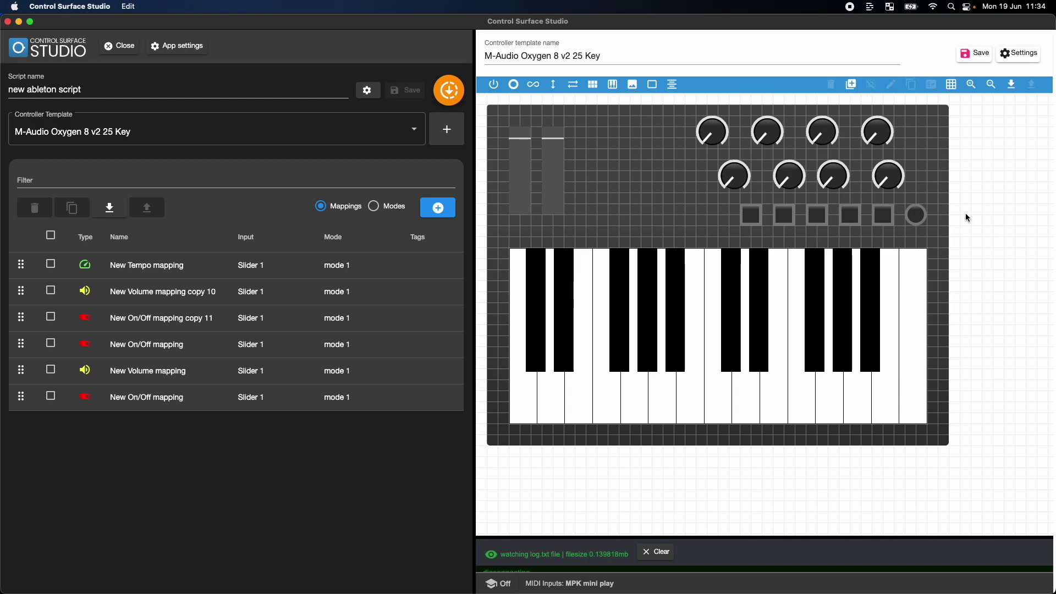
left_click(979, 57)
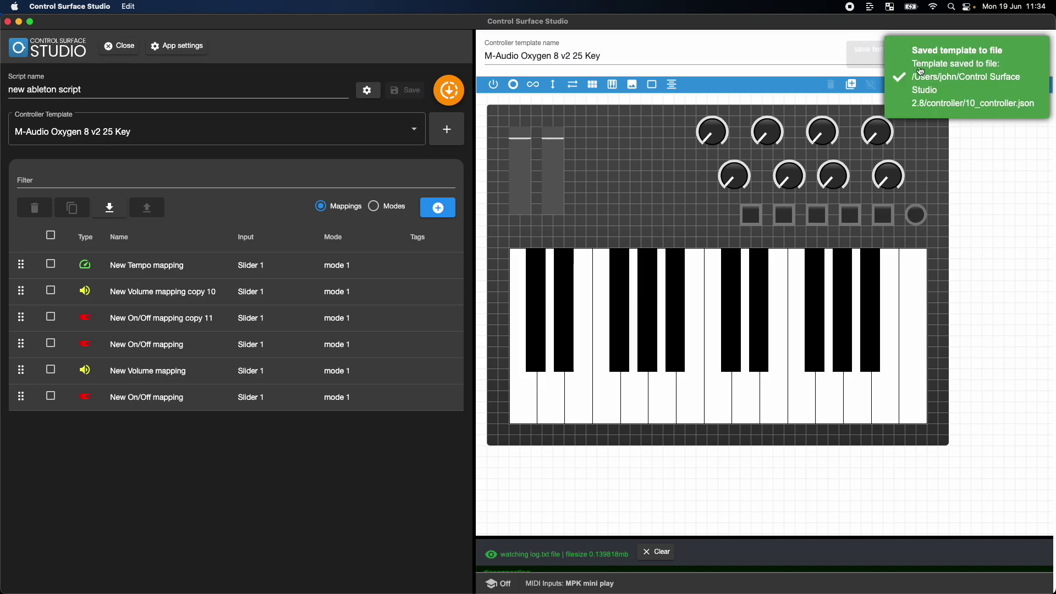
Close the script and open the M-Audio Oxygen 8 v2 25 Key template from My Controller Templates
left_click(118, 45)
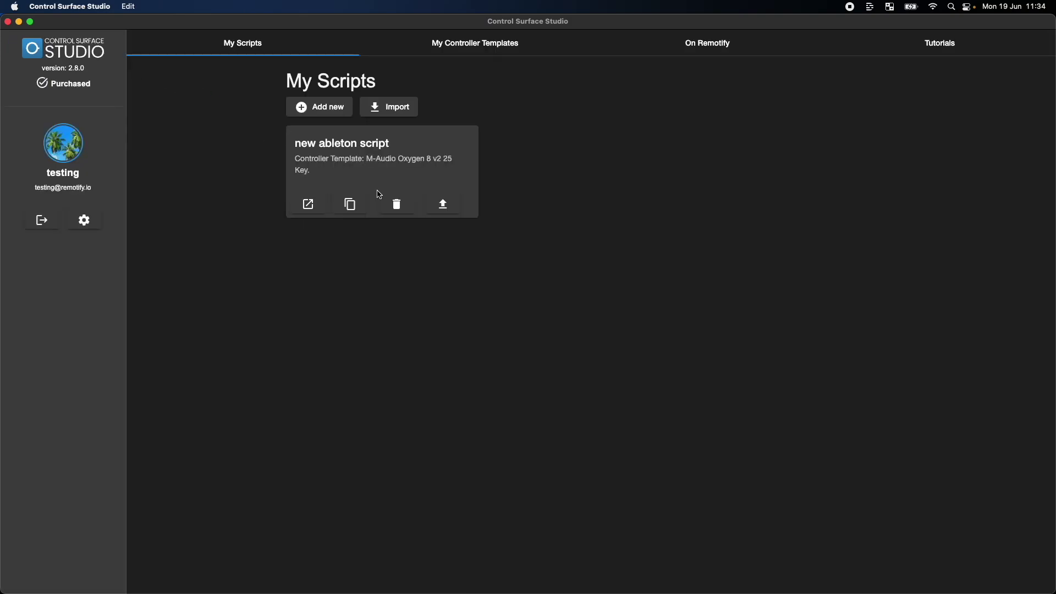
left_click(449, 48)
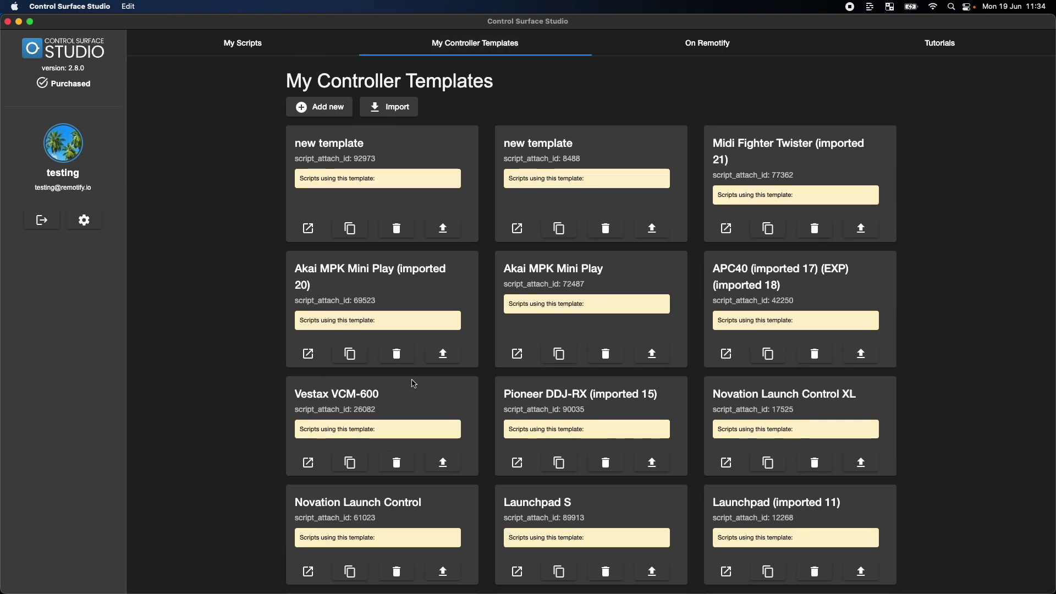
scroll(413, 380, "down", 5)
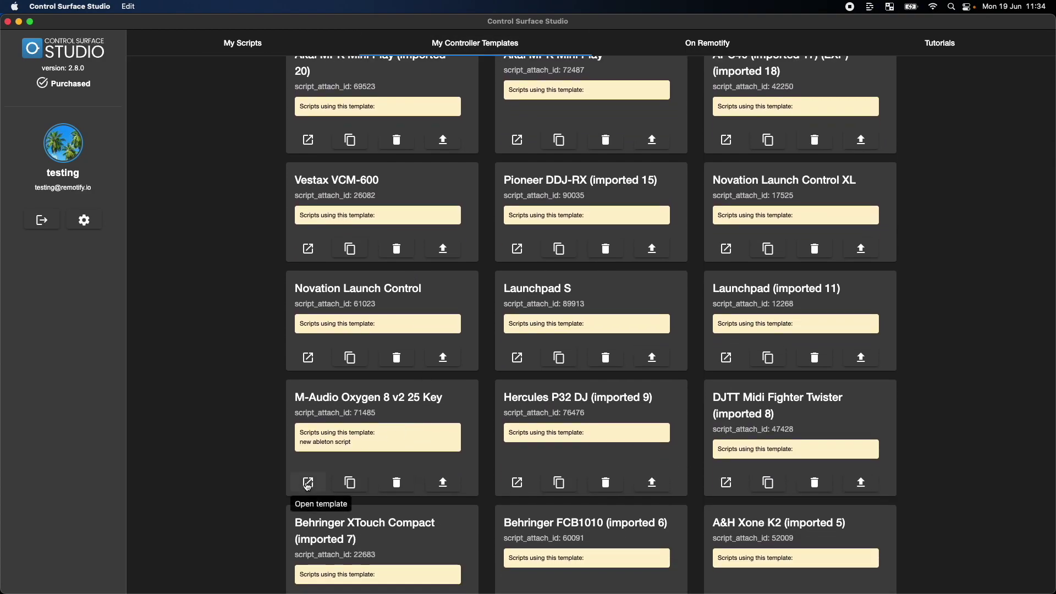
left_click(308, 484)
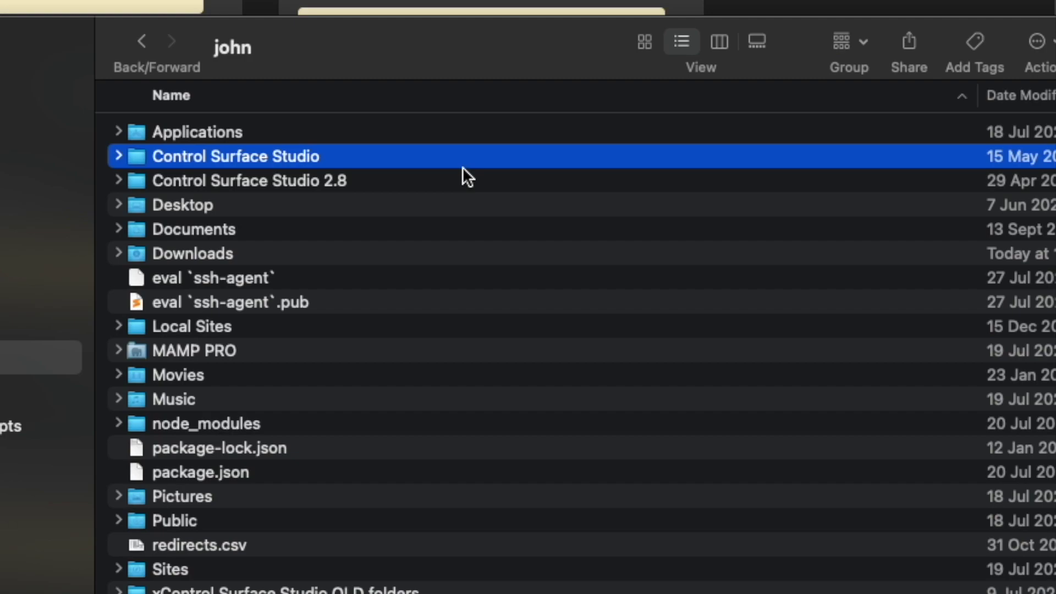
Select the Control Surface Studio and 2.8 folders, then expand Control Surface Studio to show 1_script.json–6_script.json
left_click(169, 157)
left_click(358, 150)
left_click(283, 182)
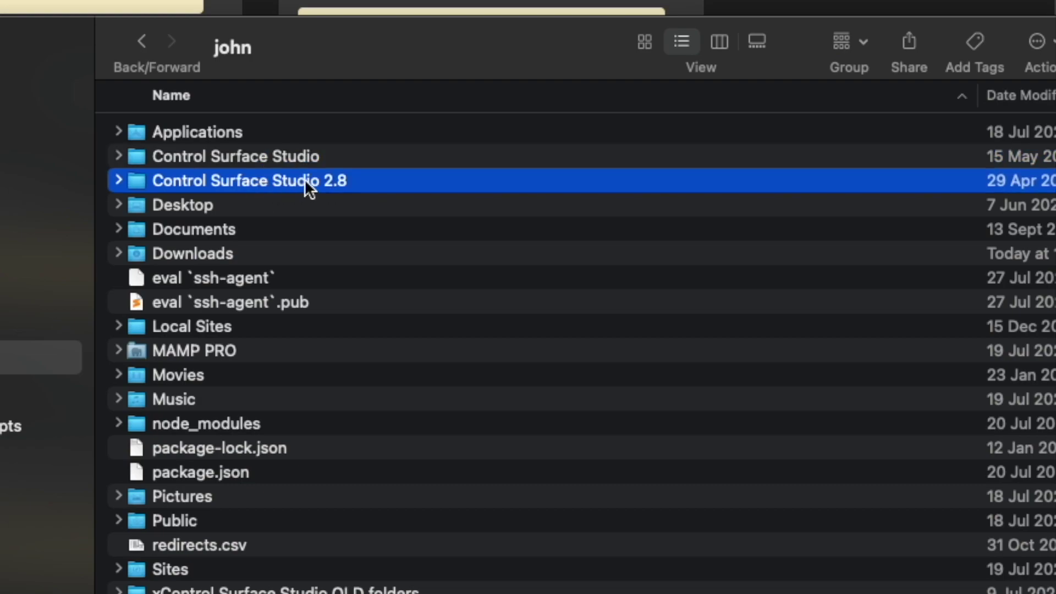
left_click(173, 157)
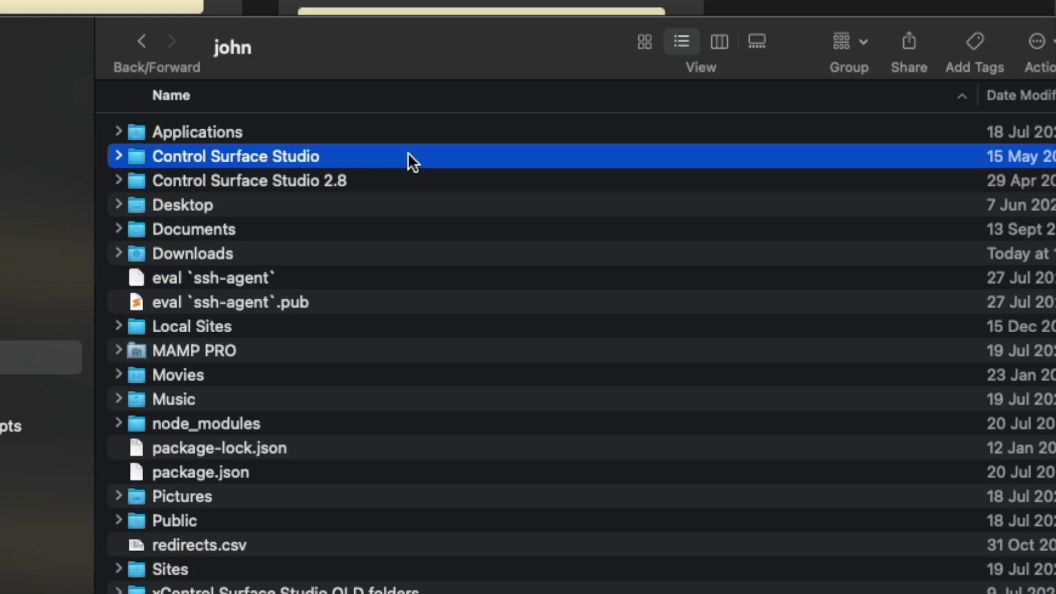
left_click(118, 156)
Expand the older controller folder and Control Surface Studio 2.8, then collapse the 2.8 controller folder
left_click(252, 234)
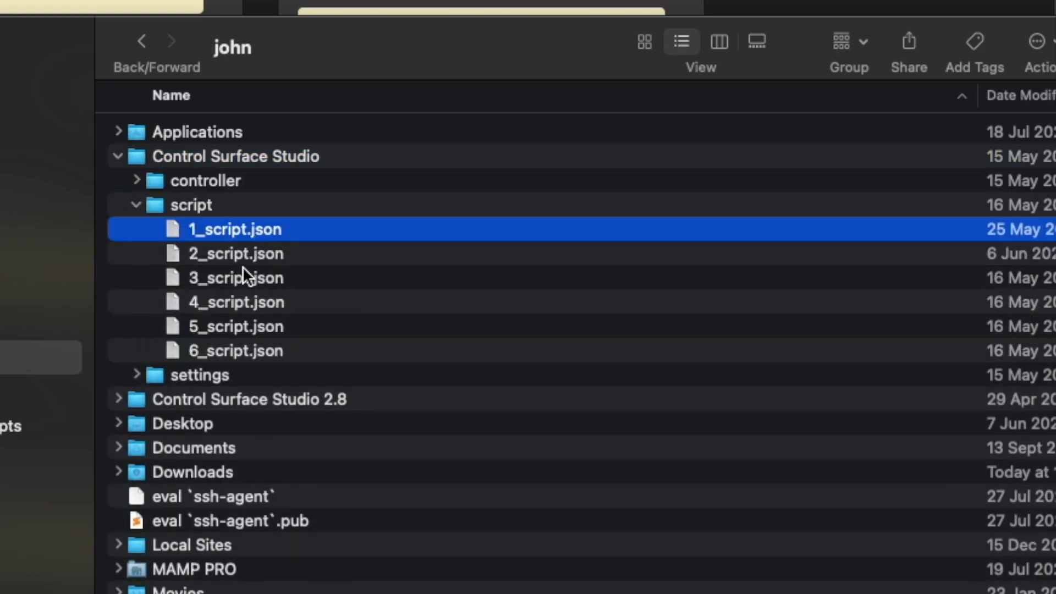
left_click(242, 267)
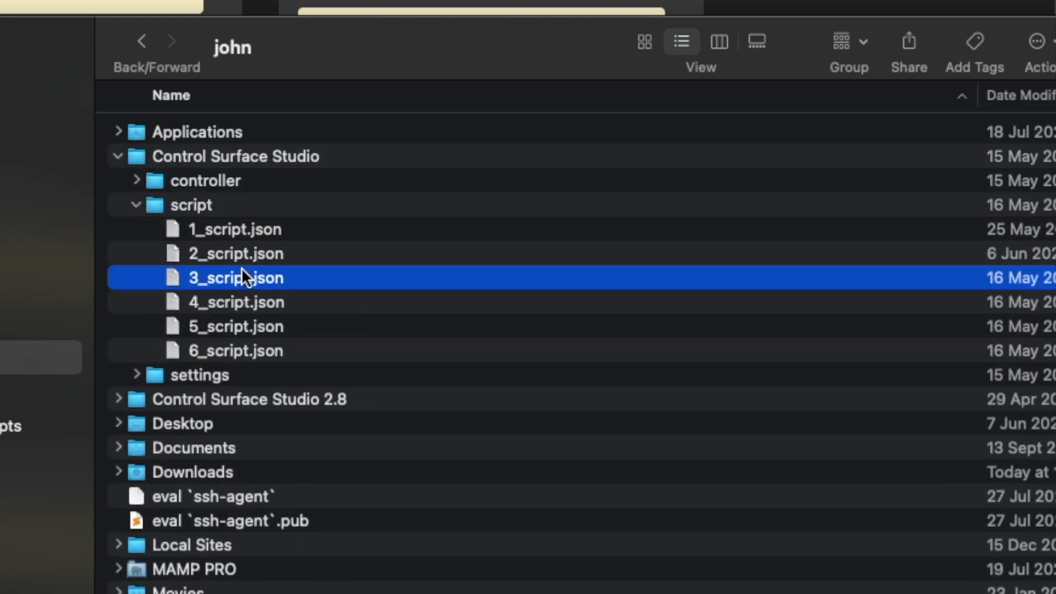
left_click(136, 178)
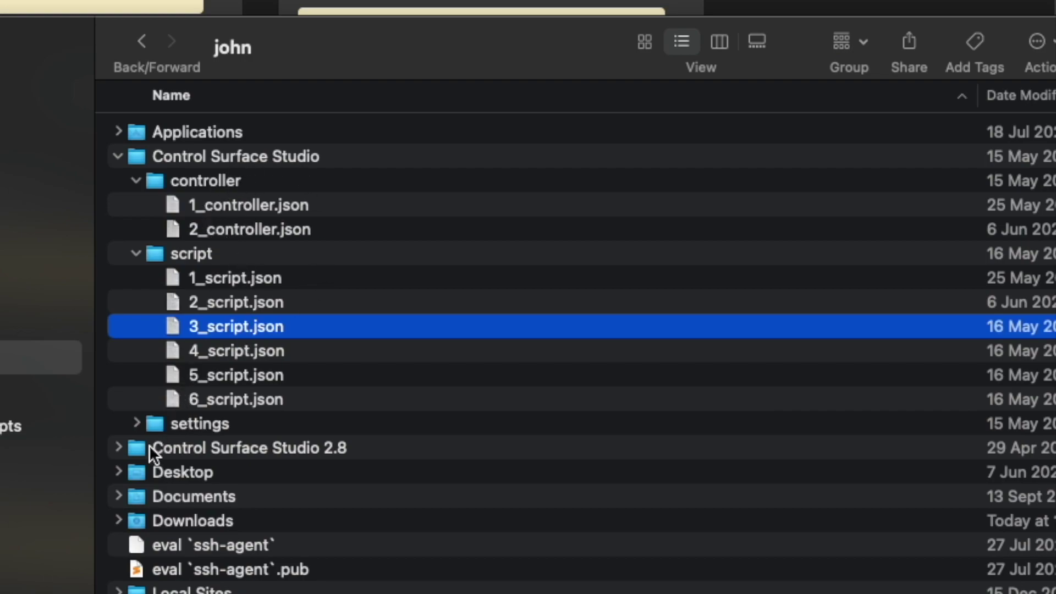
left_click(117, 446)
scroll(214, 500, "down", 5)
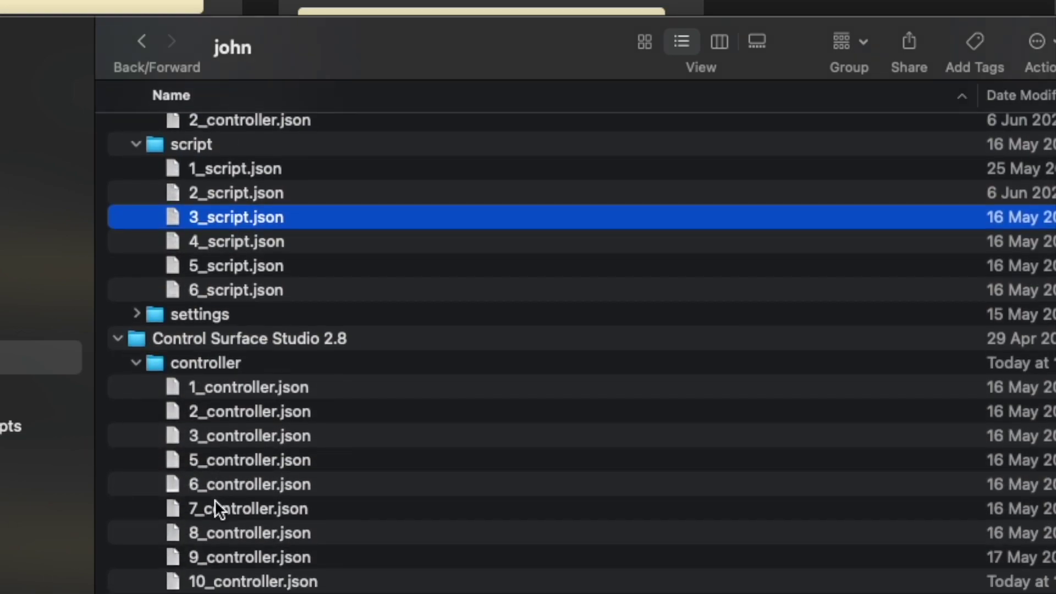
left_click(135, 362)
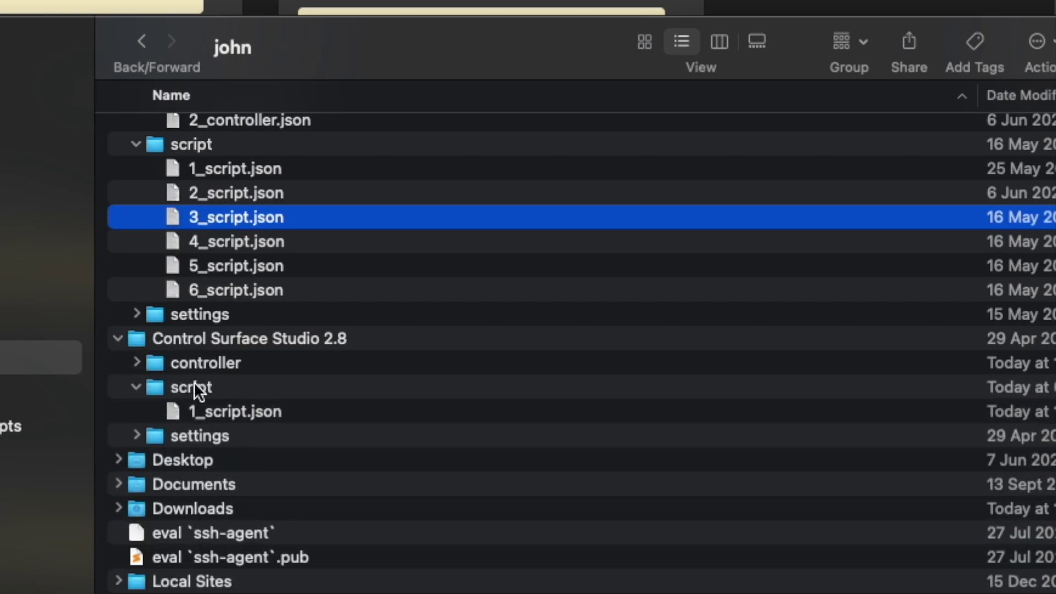